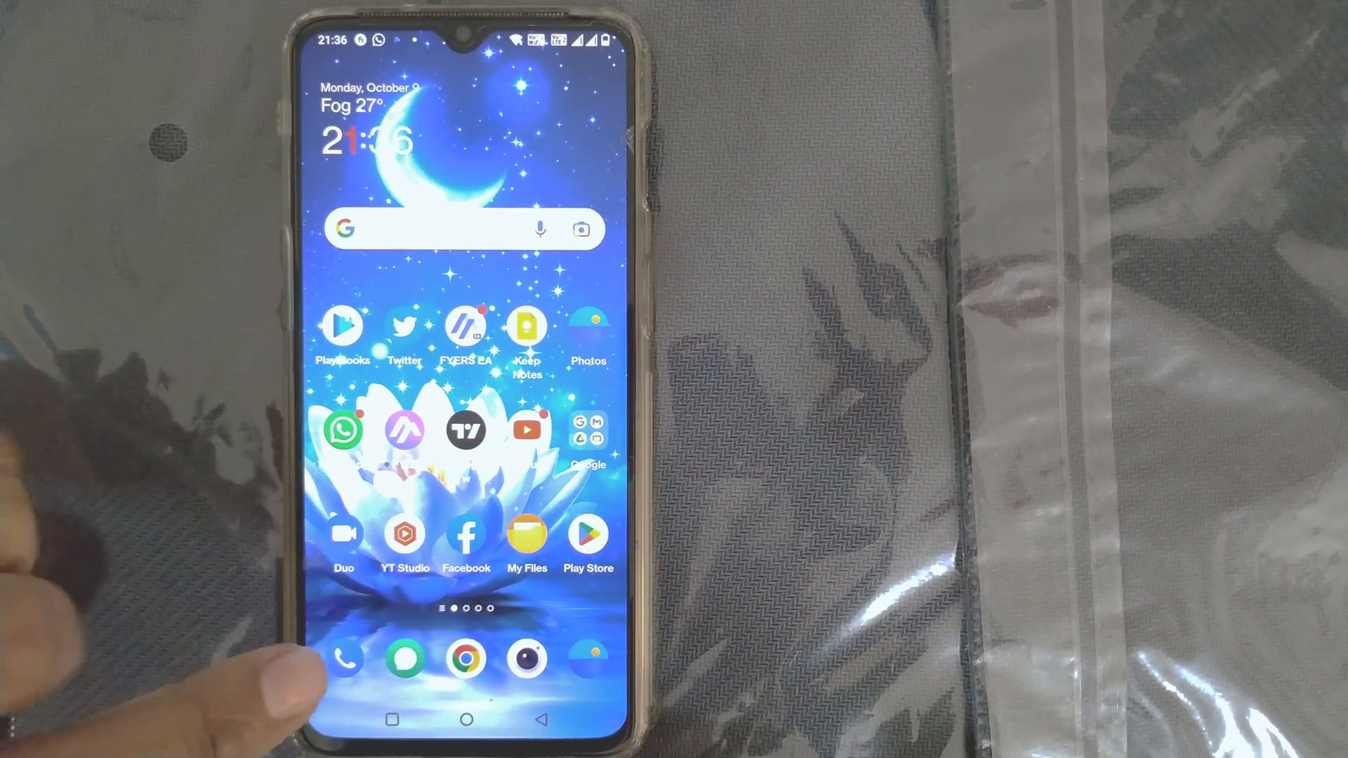
Step: Search for 'messenger' in Chrome and reach the messenger.com landing page
click(466, 658)
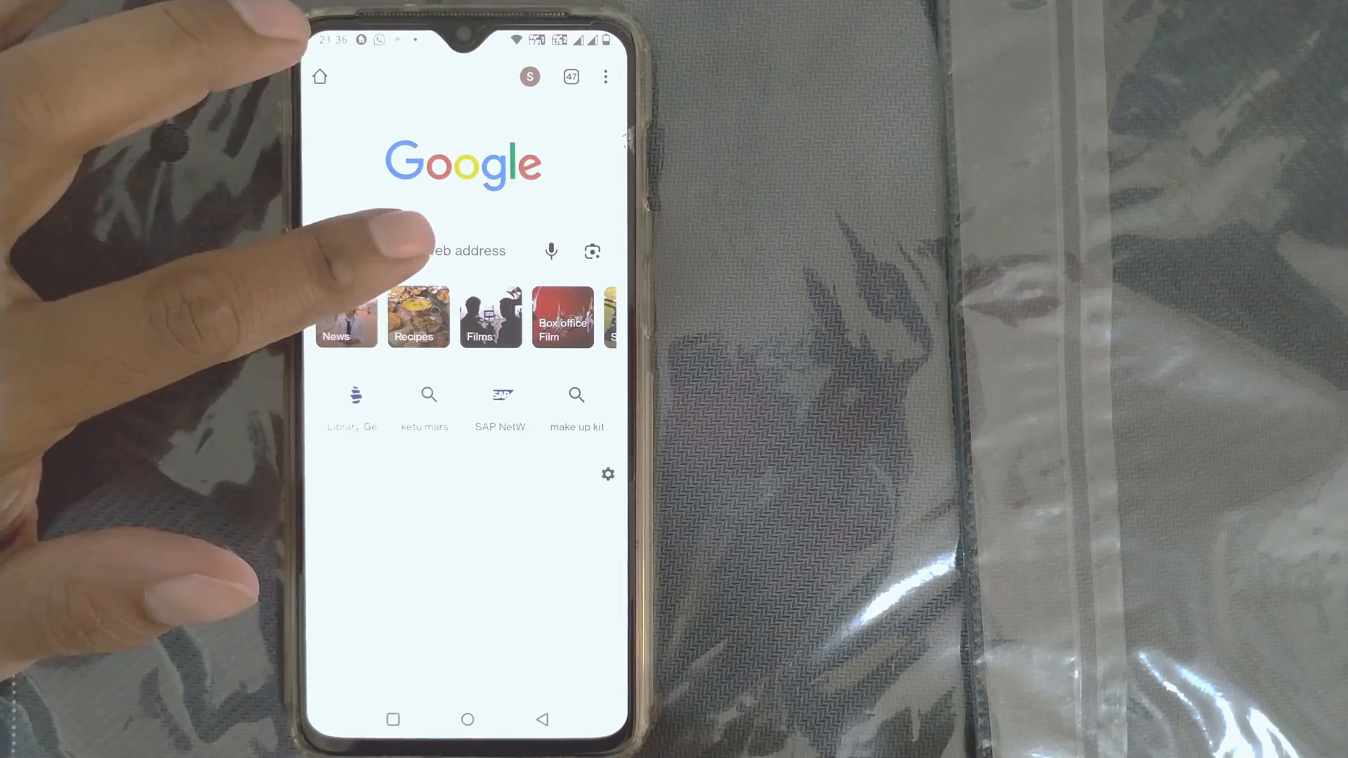
click(421, 249)
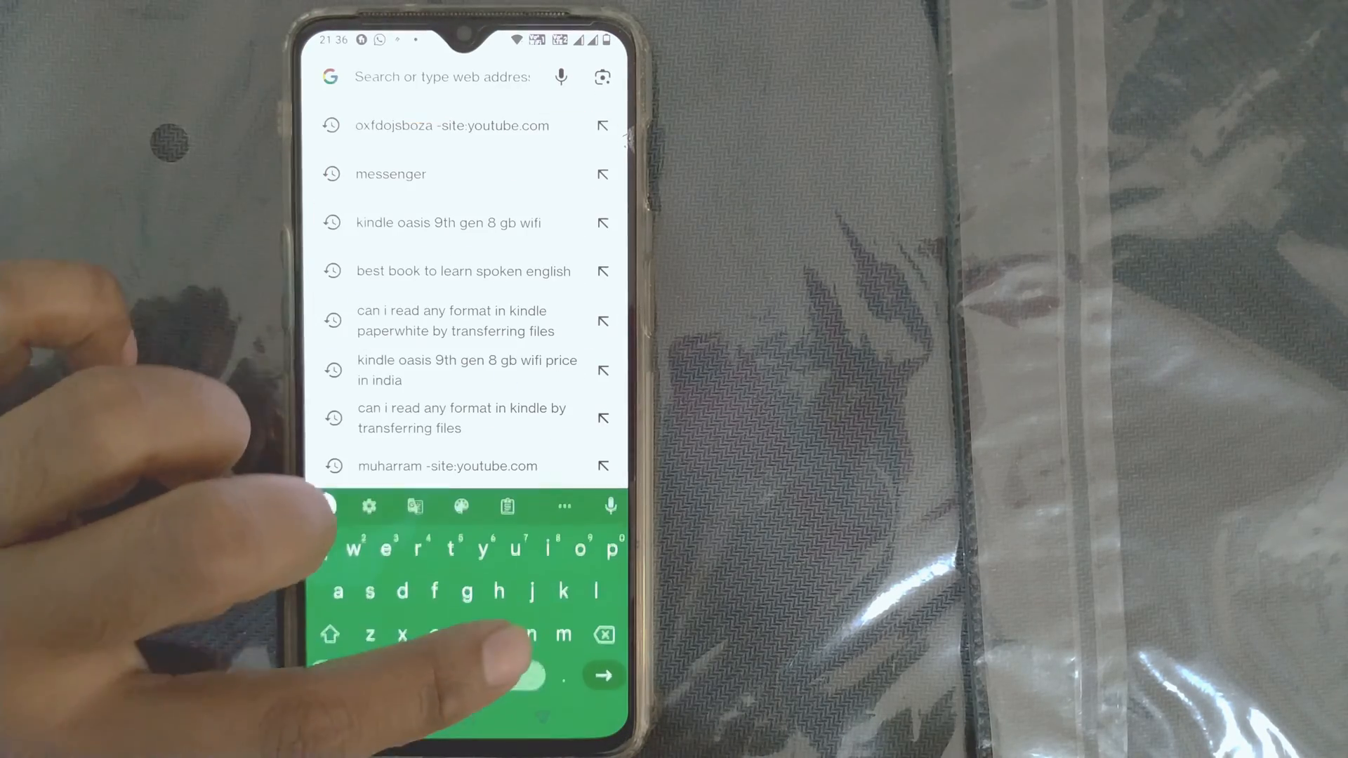
text(messenger.com/?pa)
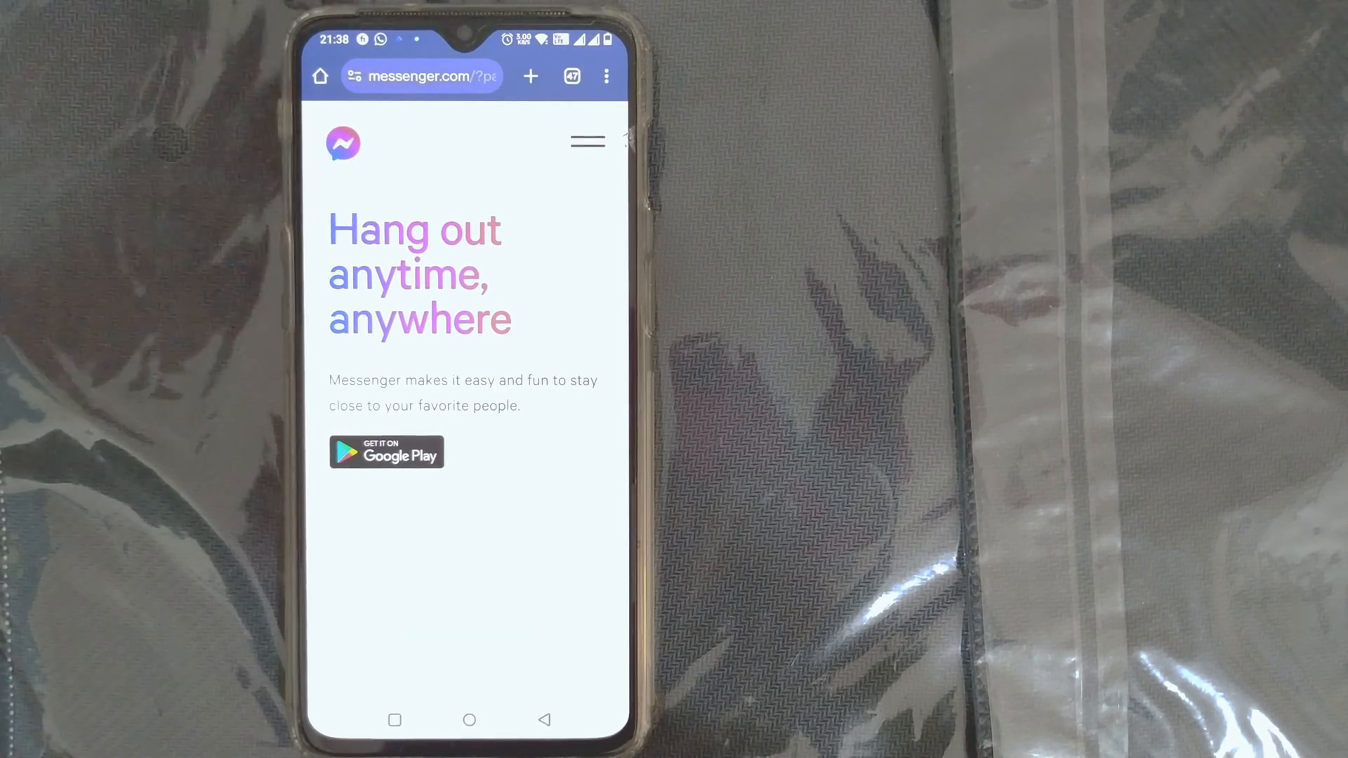
Step: Enable 'Desktop site' from Chrome's menu and log in to Messenger's web version
click(606, 78)
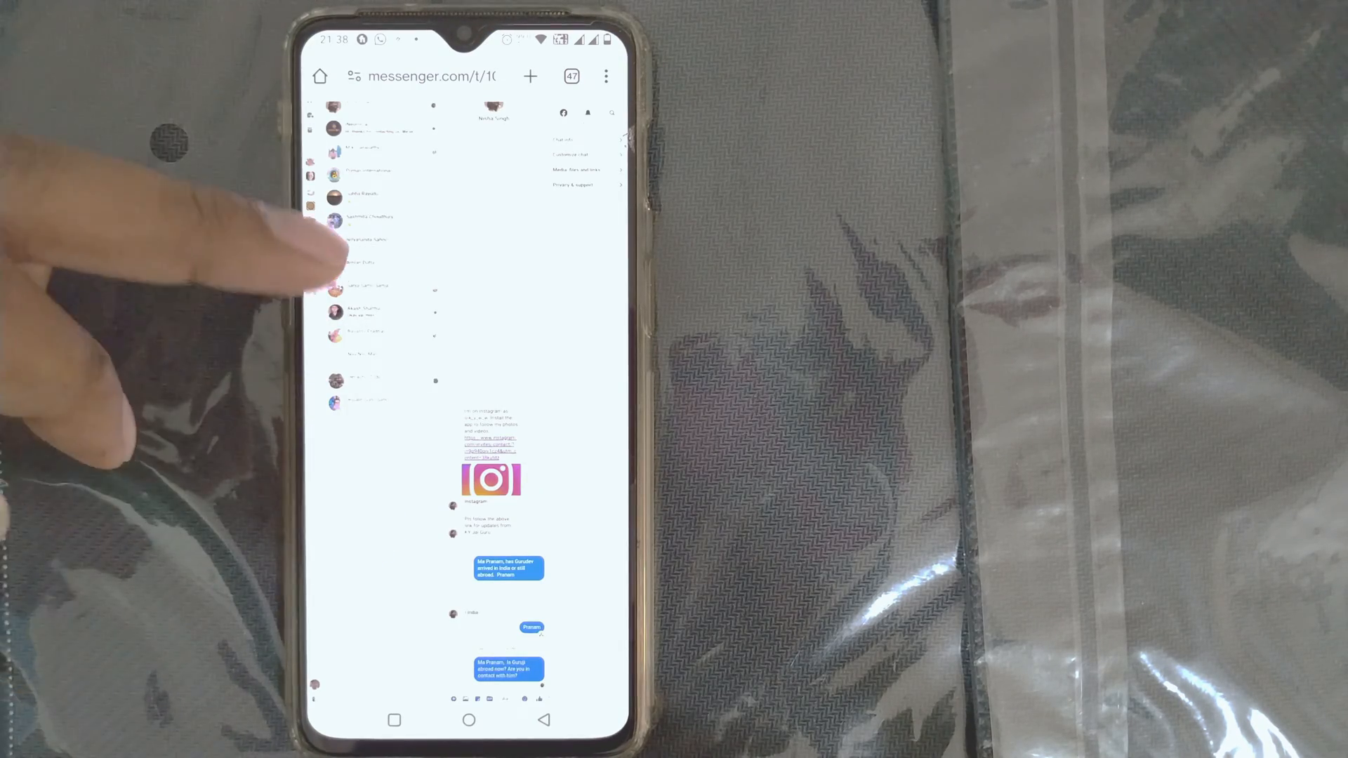
scroll(363, 316, up, 1)
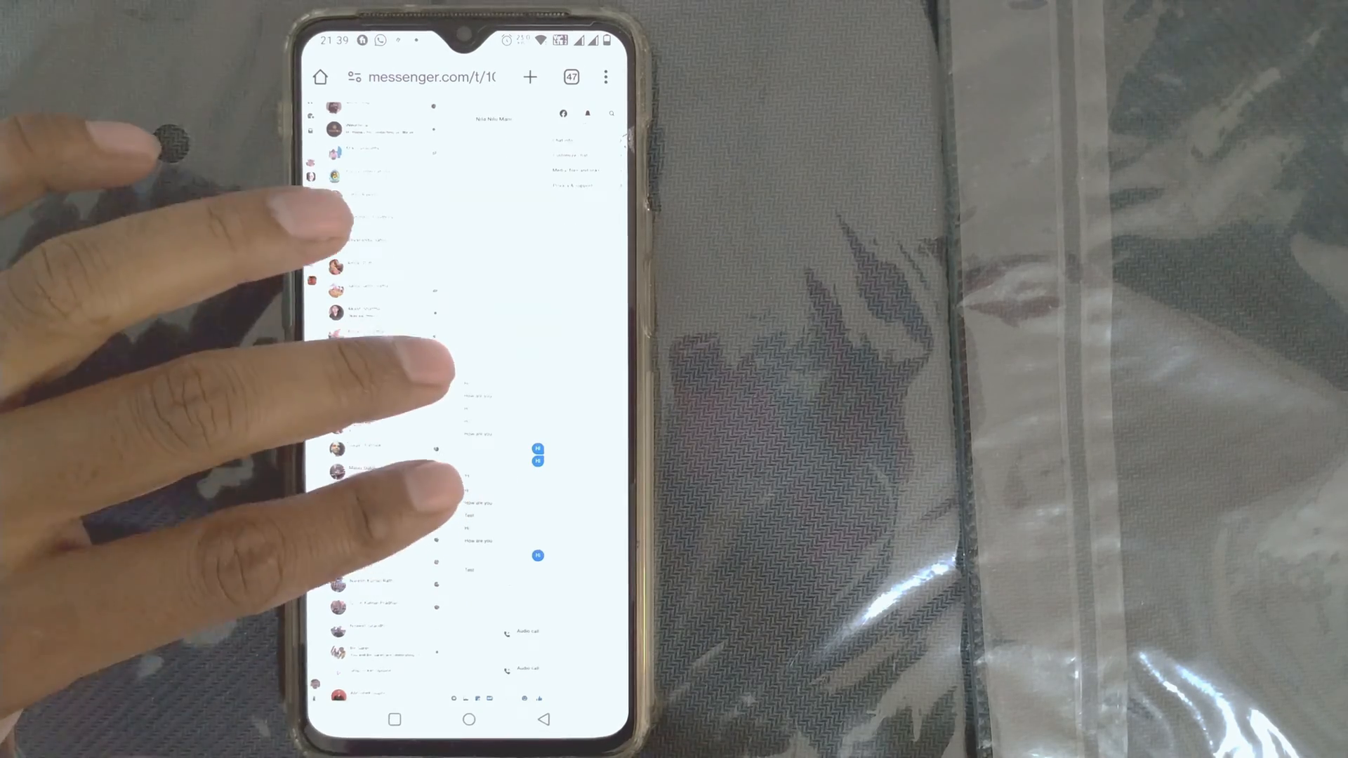
scroll(421, 347, up, 5)
scroll(469, 400, down, 3)
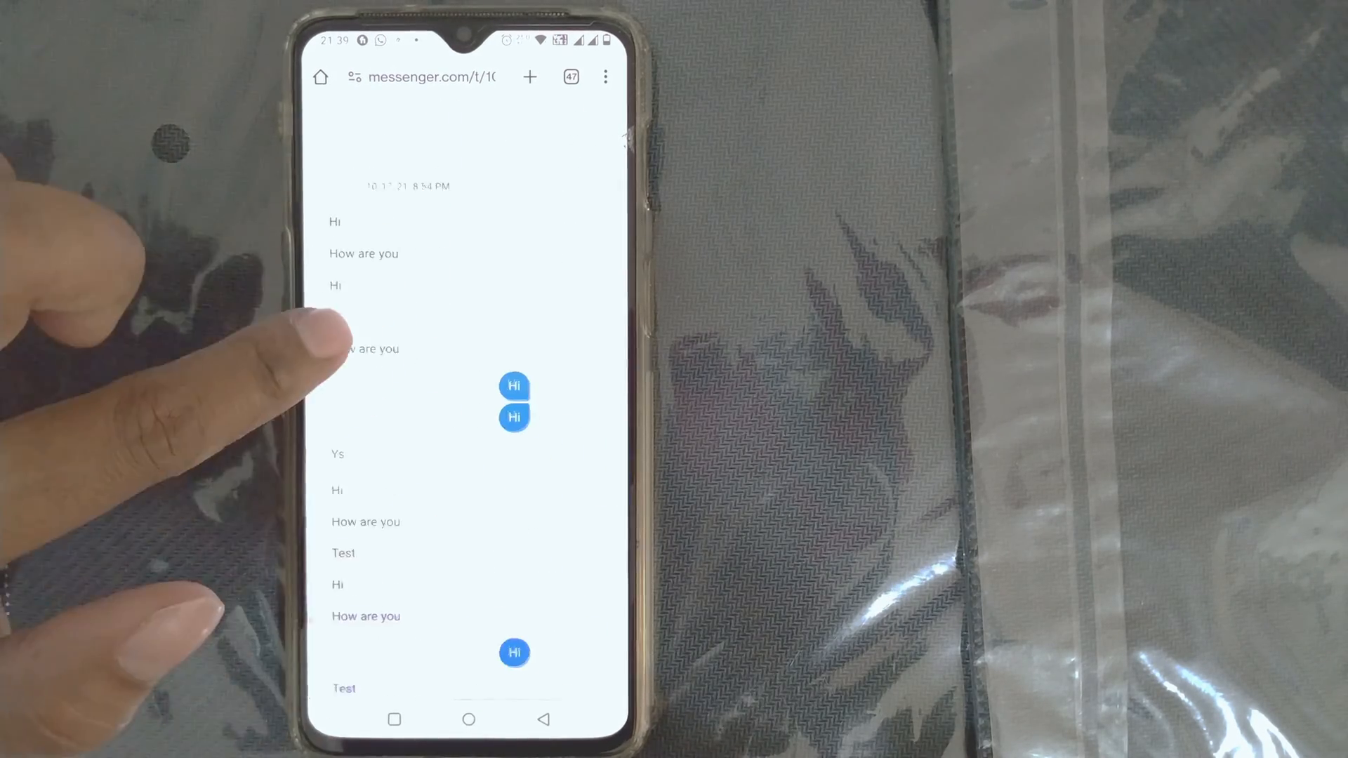
scroll(469, 400, down, 2)
scroll(422, 316, down, 3)
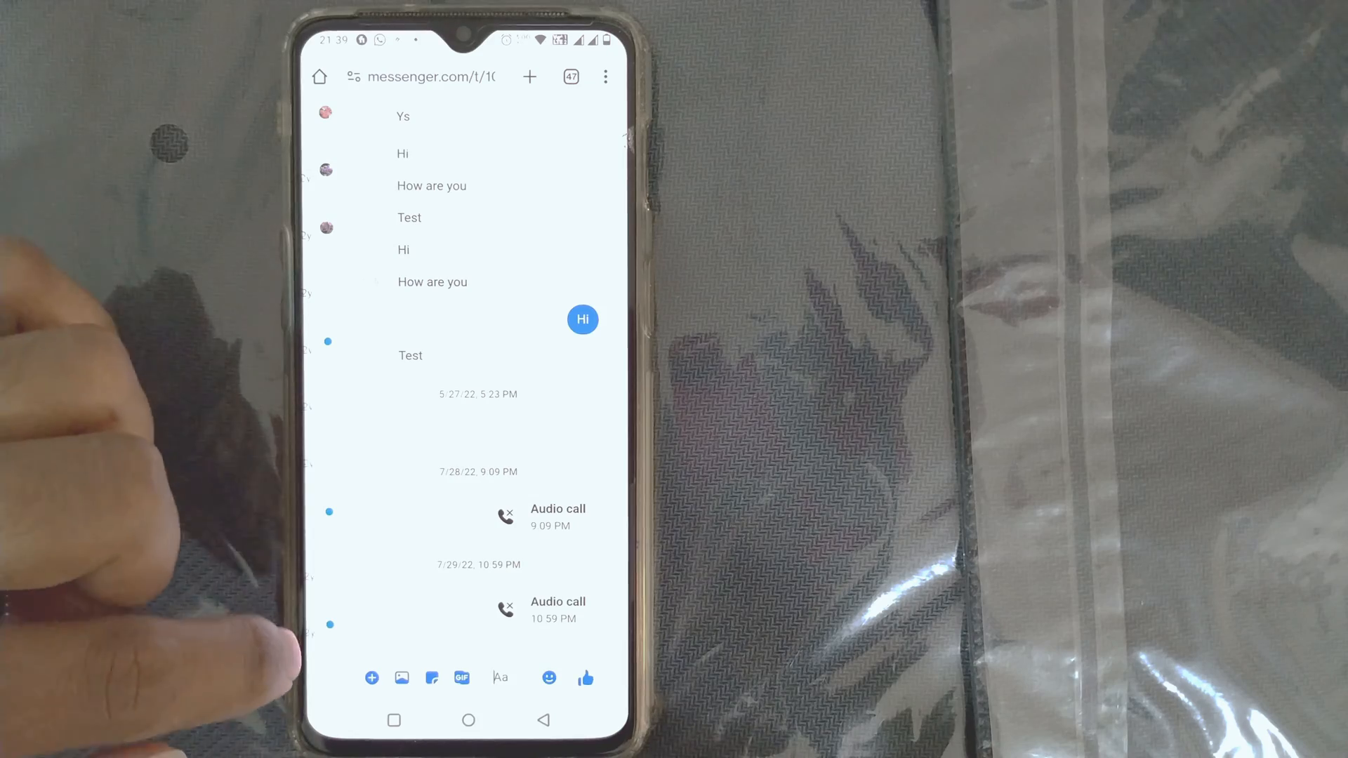
scroll(469, 400, up, 3)
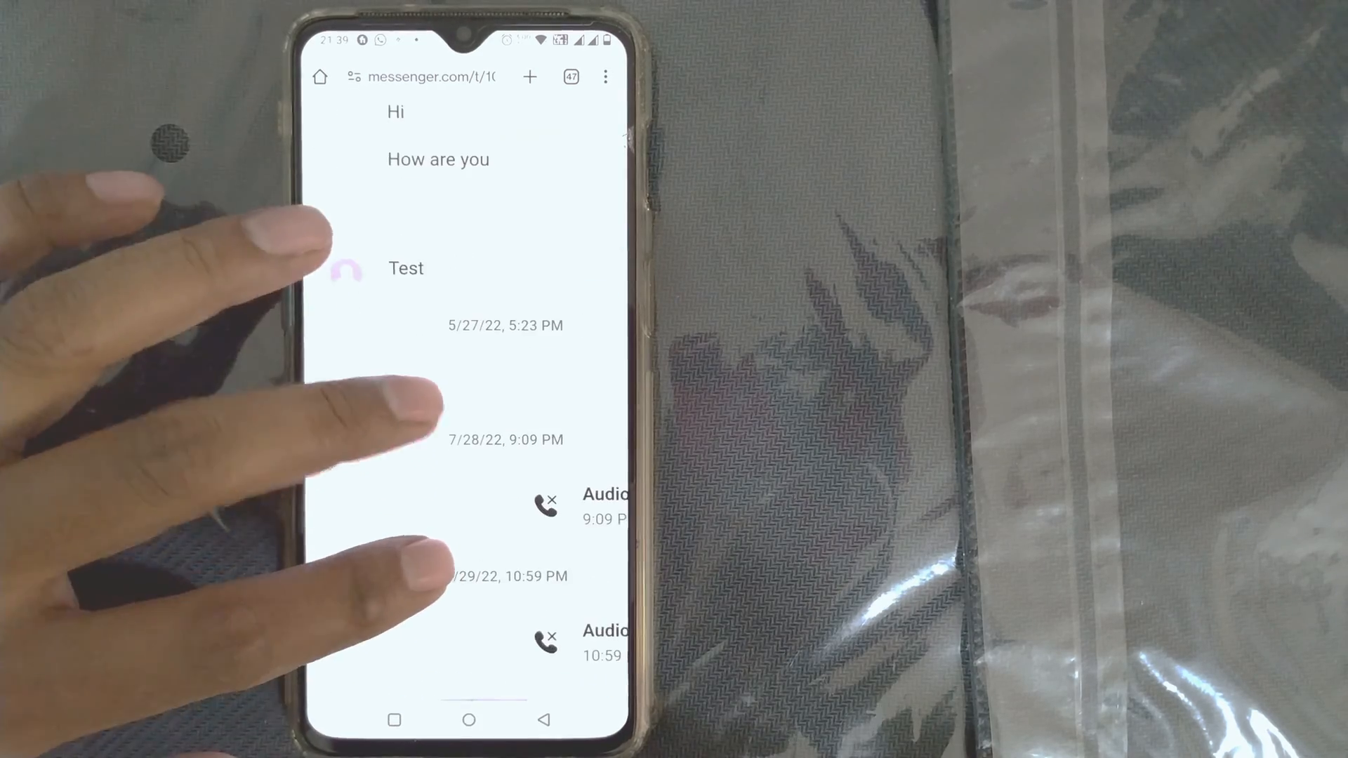
scroll(469, 400, up, 2)
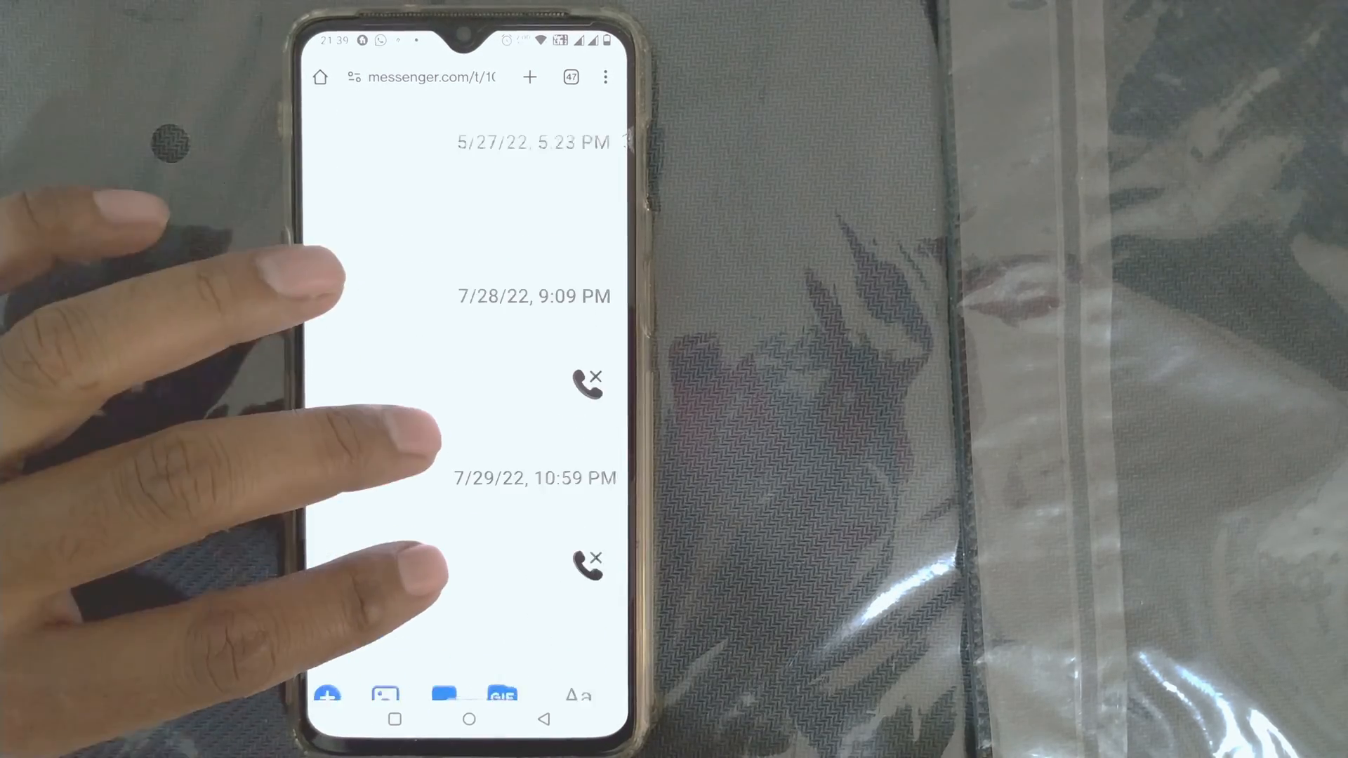
scroll(469, 422, down, 2)
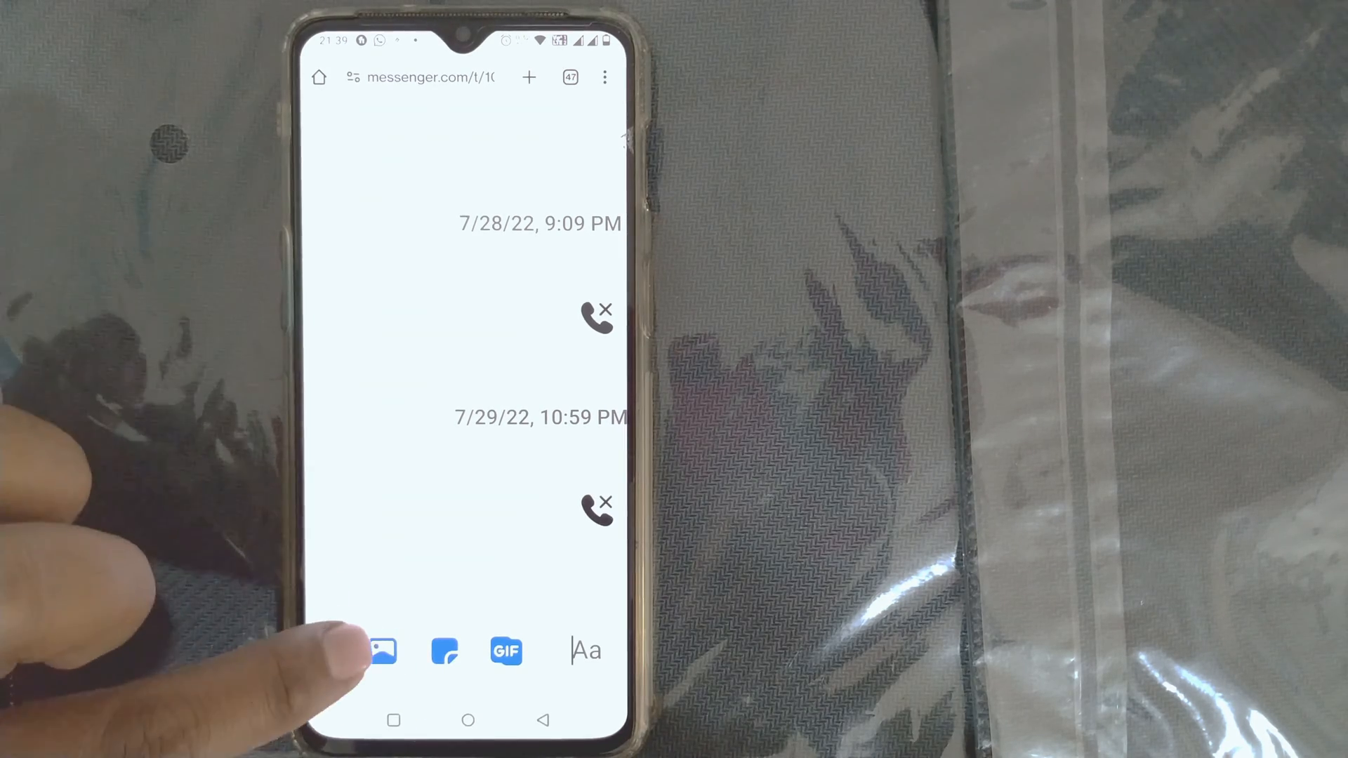
Step: Attach test ppt.pptx from OnePlus 7 > transfer ppt folder into the message composer
click(381, 649)
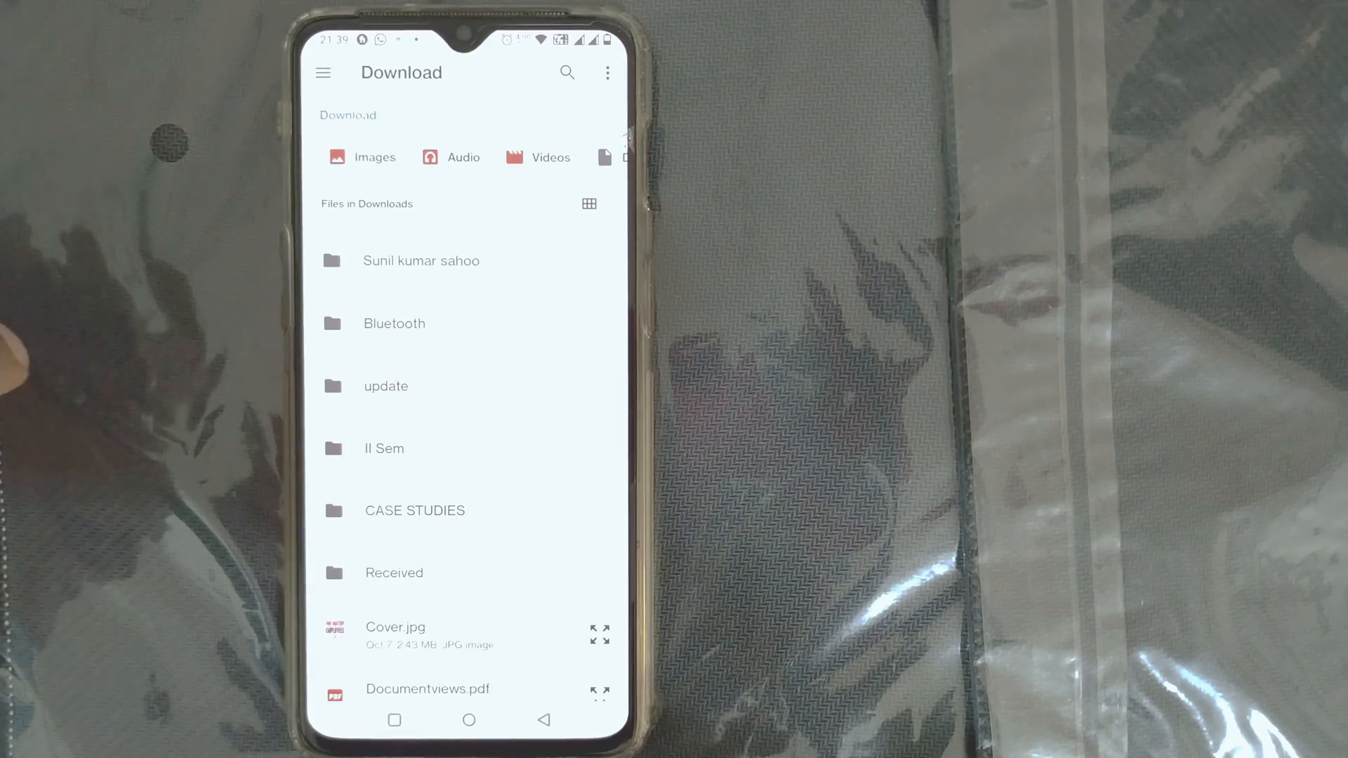
click(323, 73)
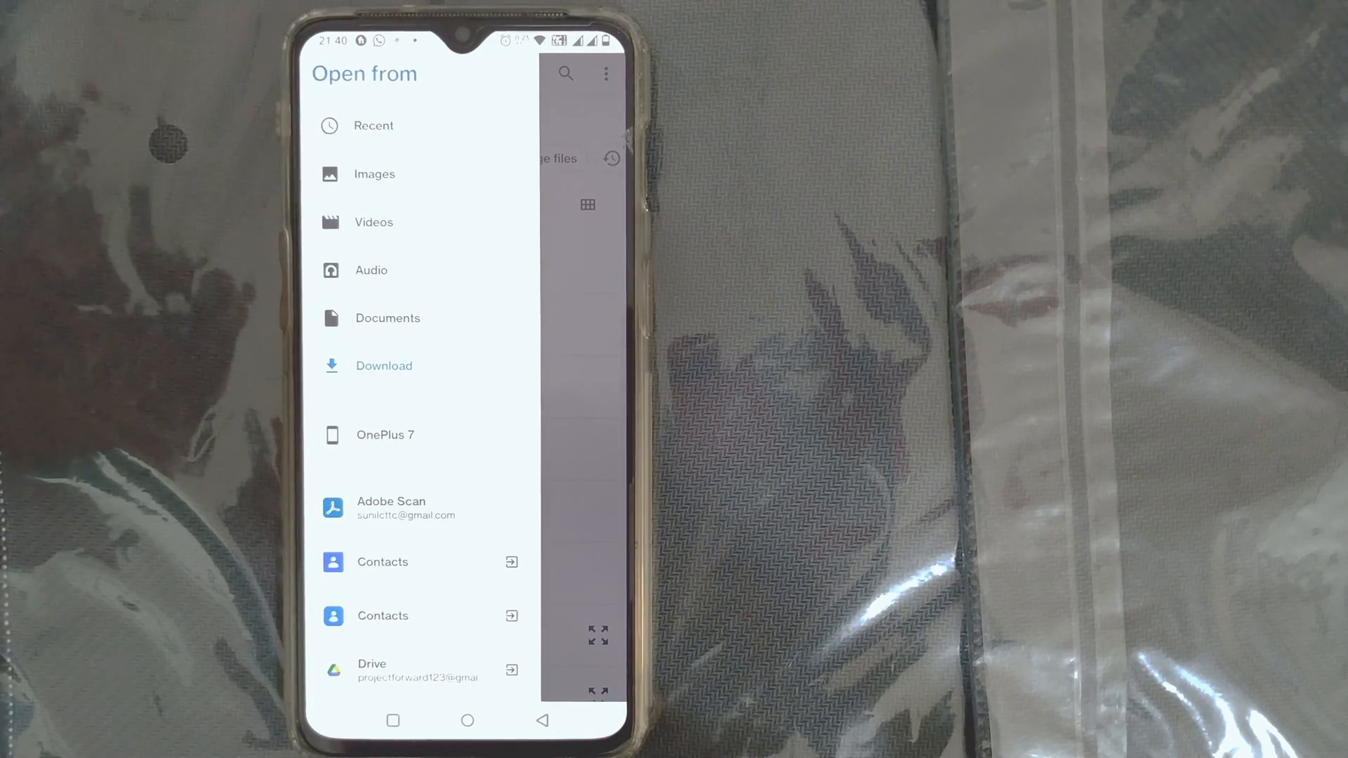
click(569, 384)
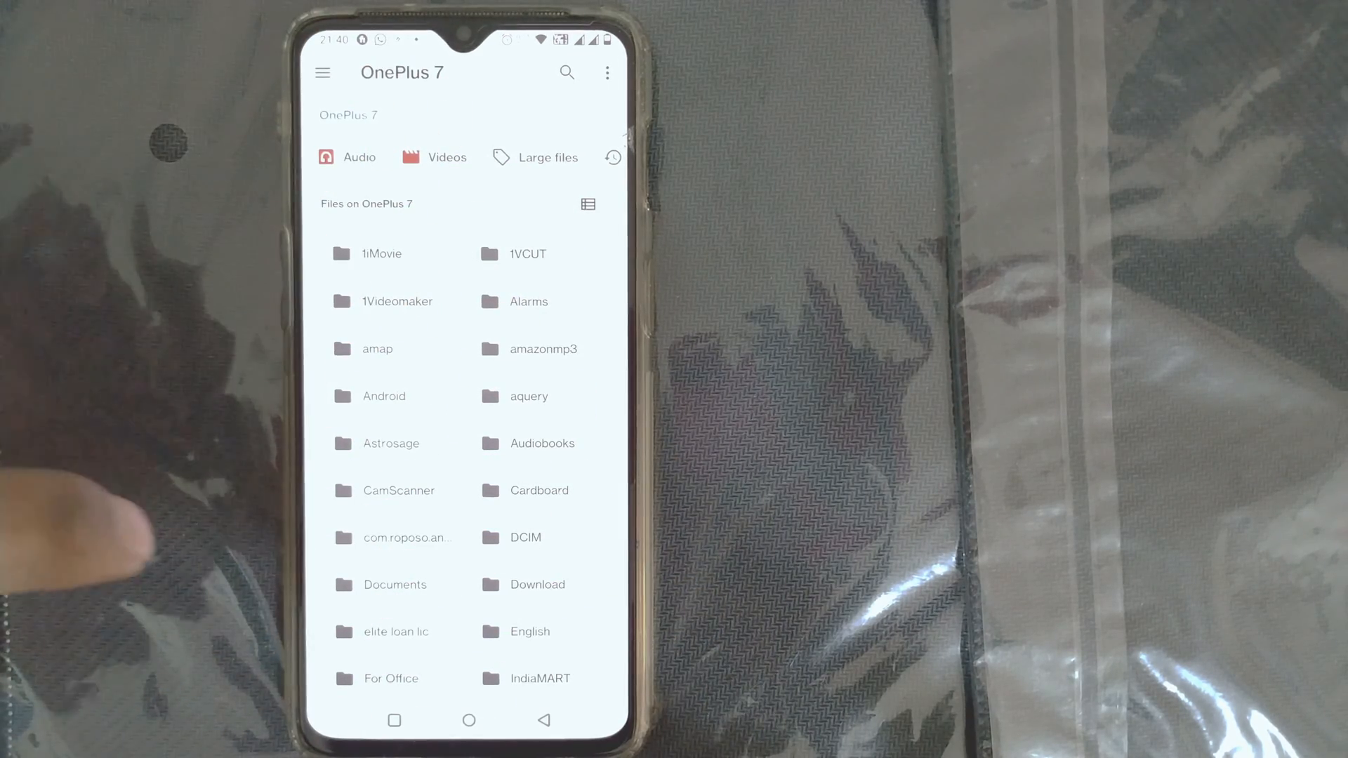
drag(361, 541, 316, 286)
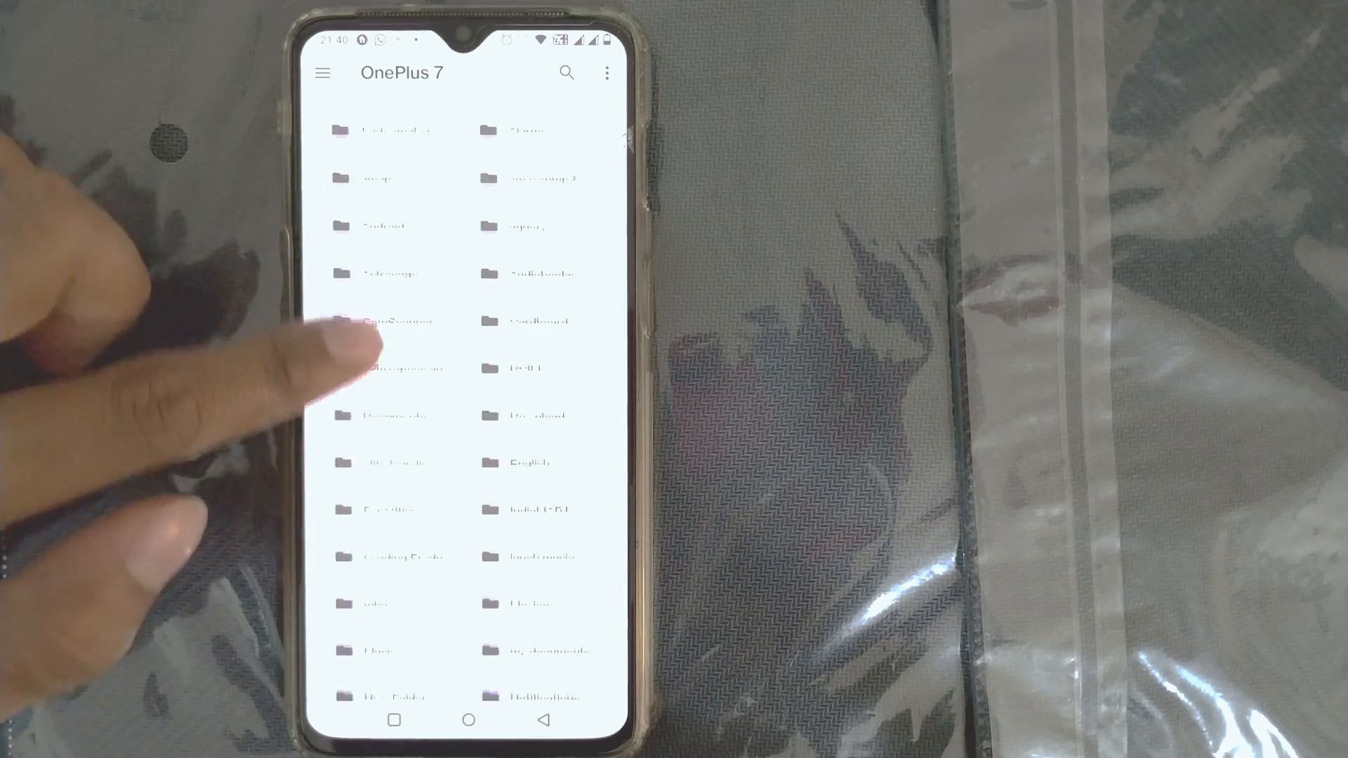
click(363, 374)
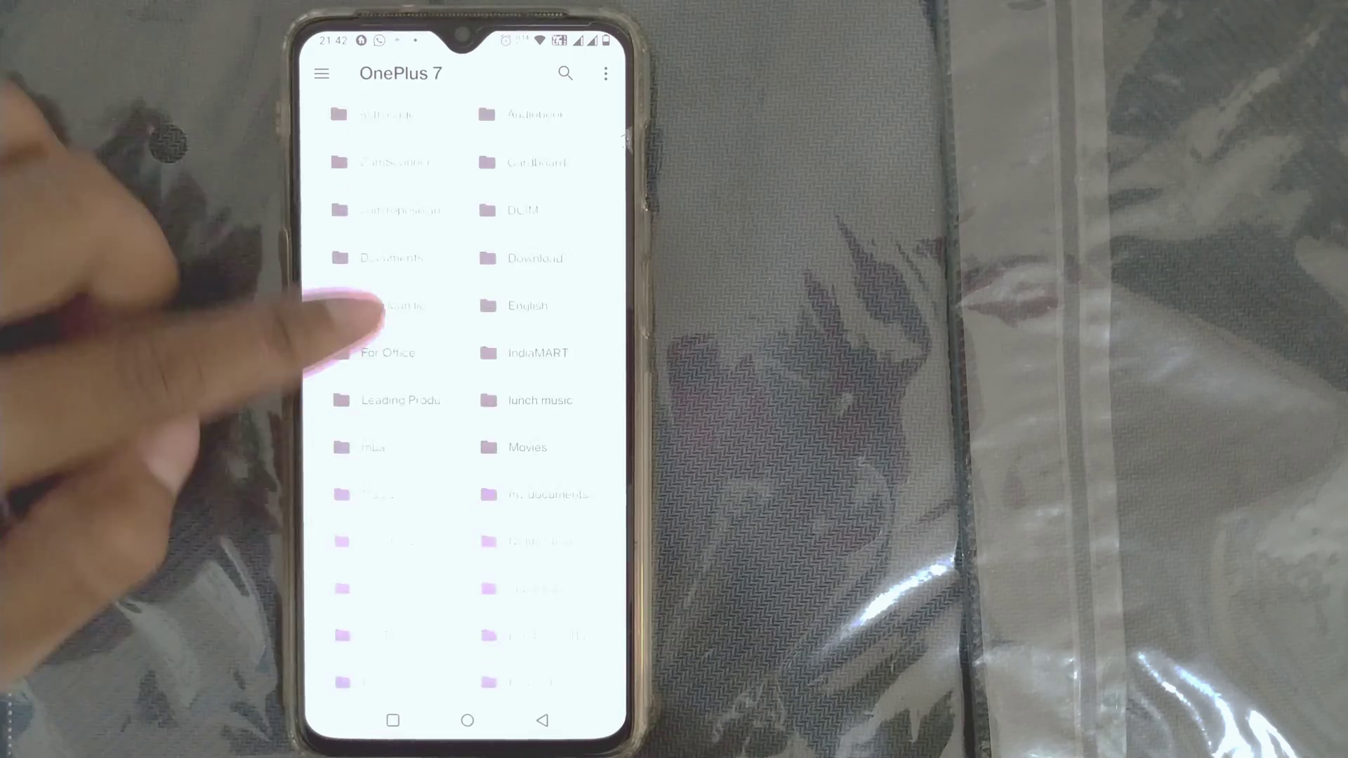
scroll(363, 311, down, 10)
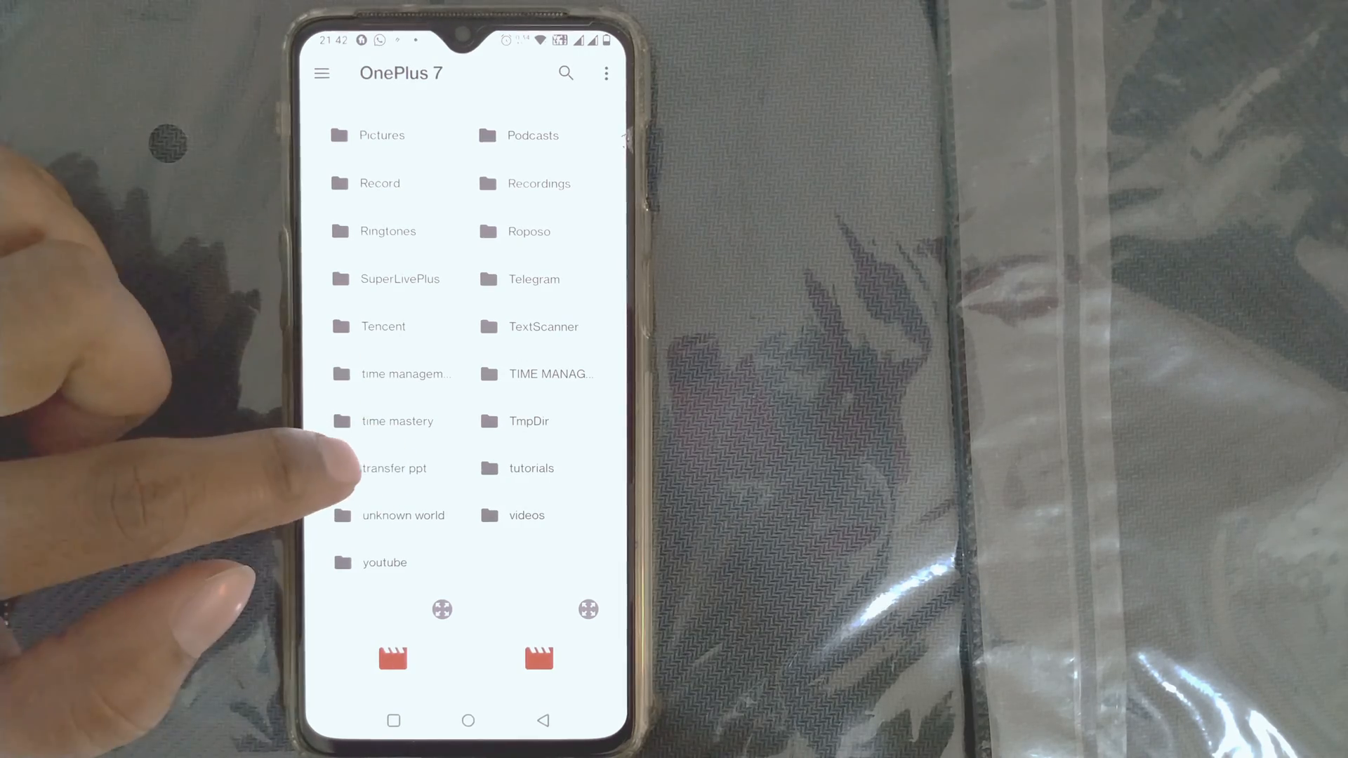
click(390, 469)
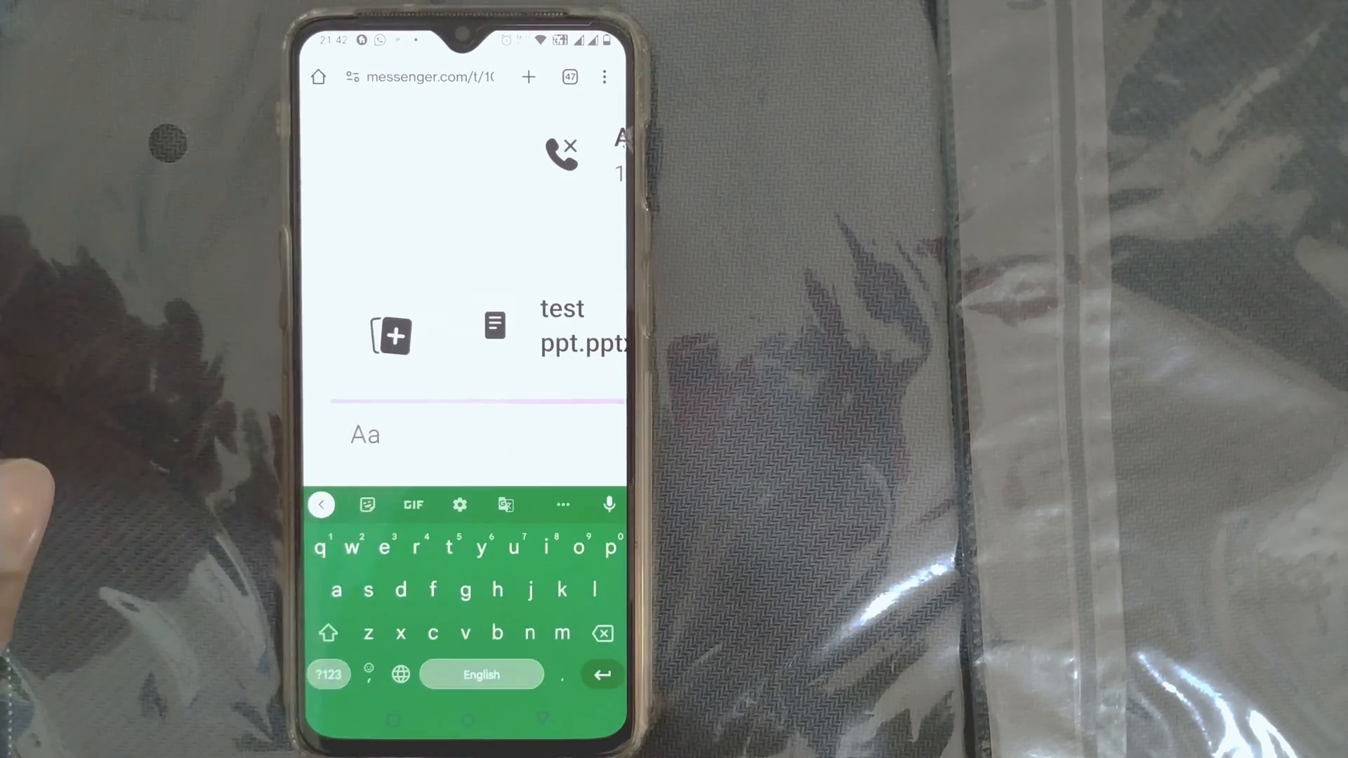
scroll(442, 274, down, 5)
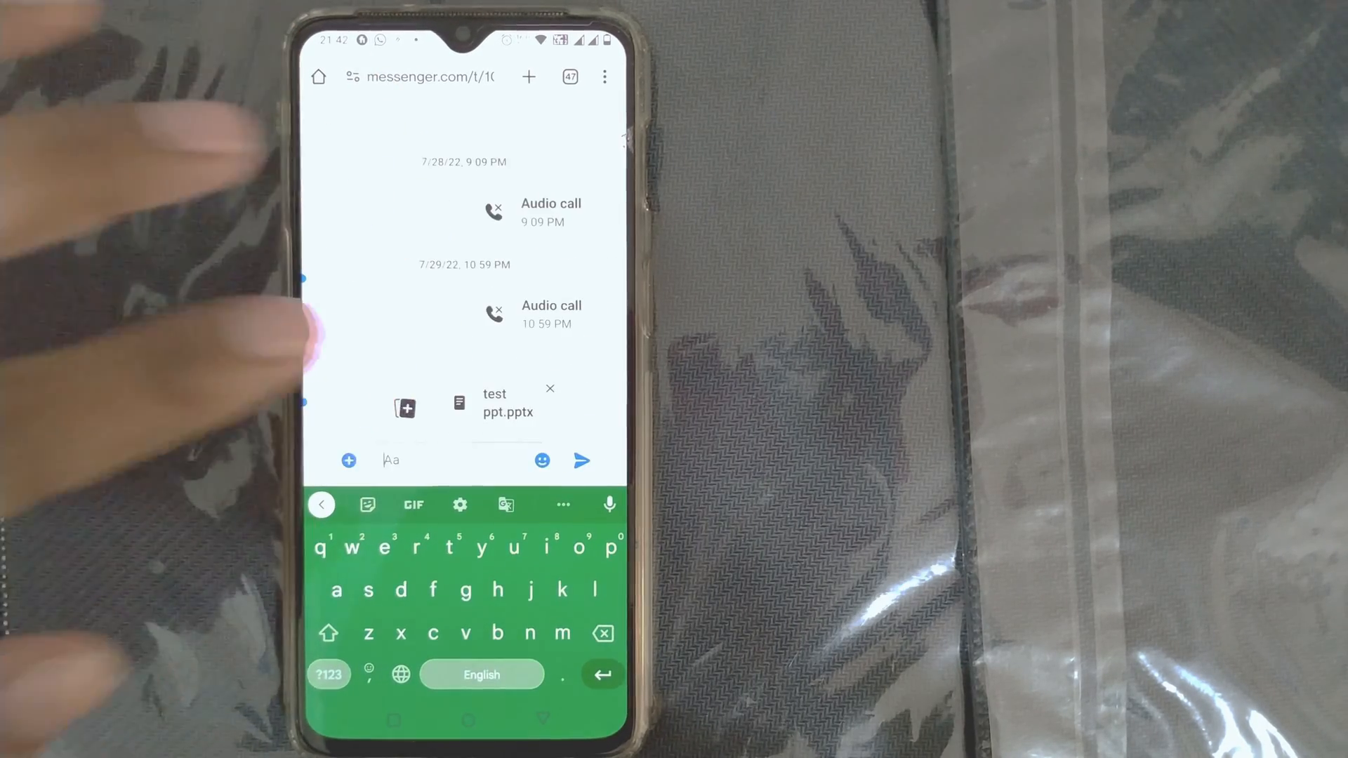
scroll(464, 284, down, 5)
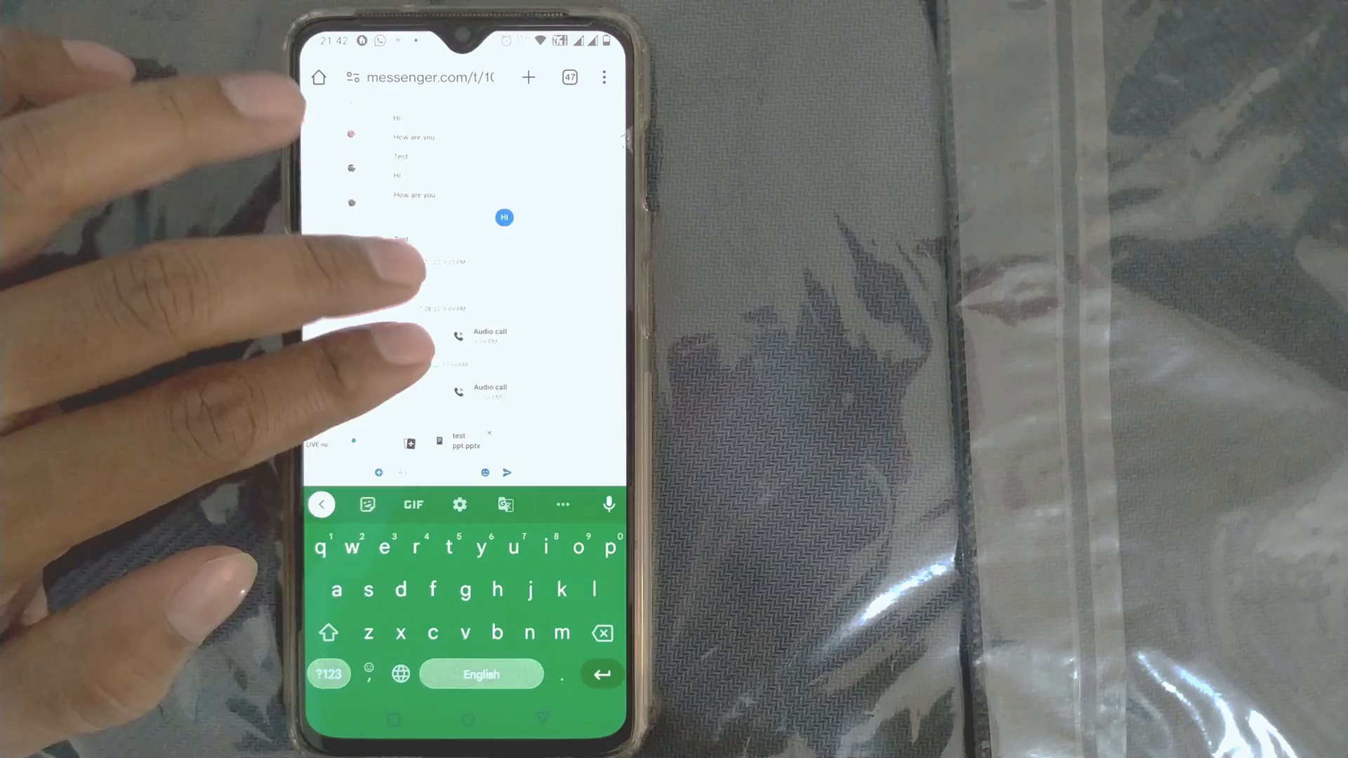
scroll(442, 274, up, 5)
scroll(464, 295, down, 3)
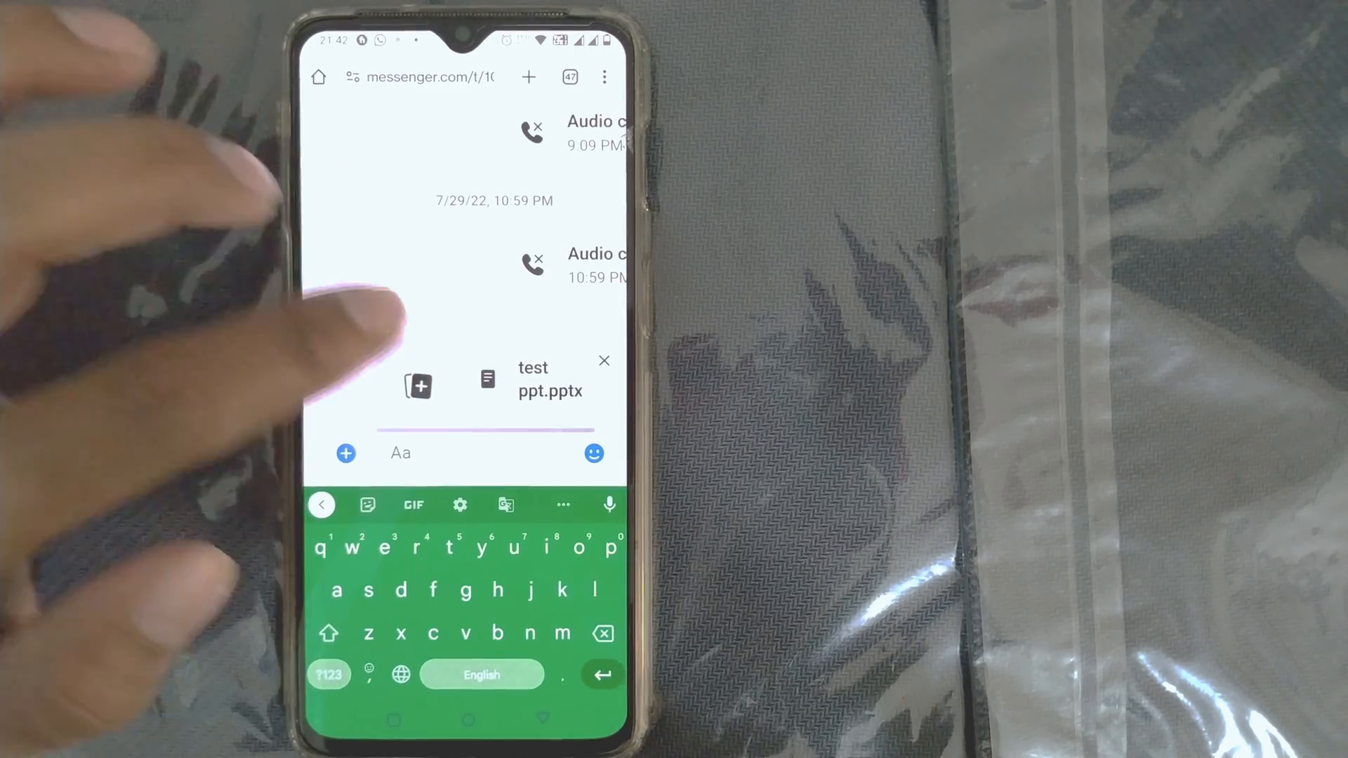
scroll(463, 316, right, 1)
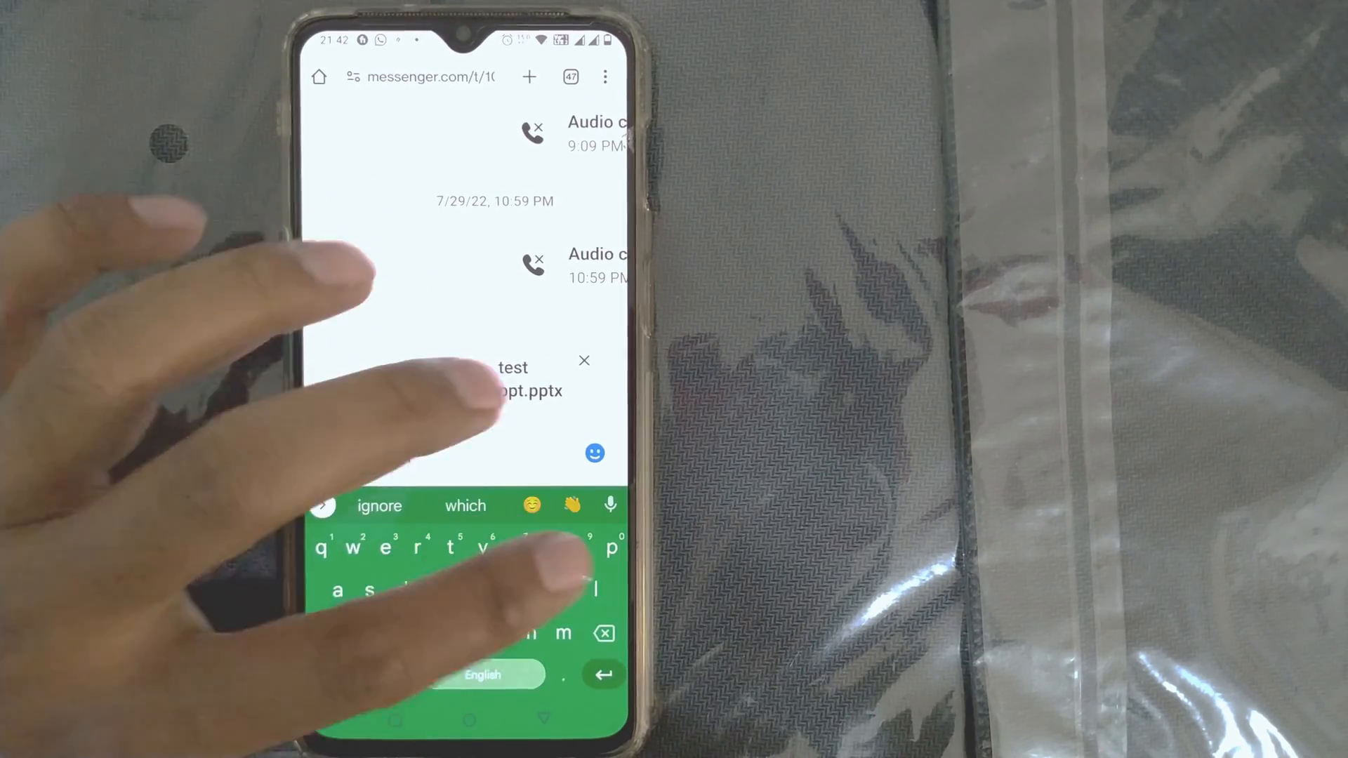
text(ppt here)
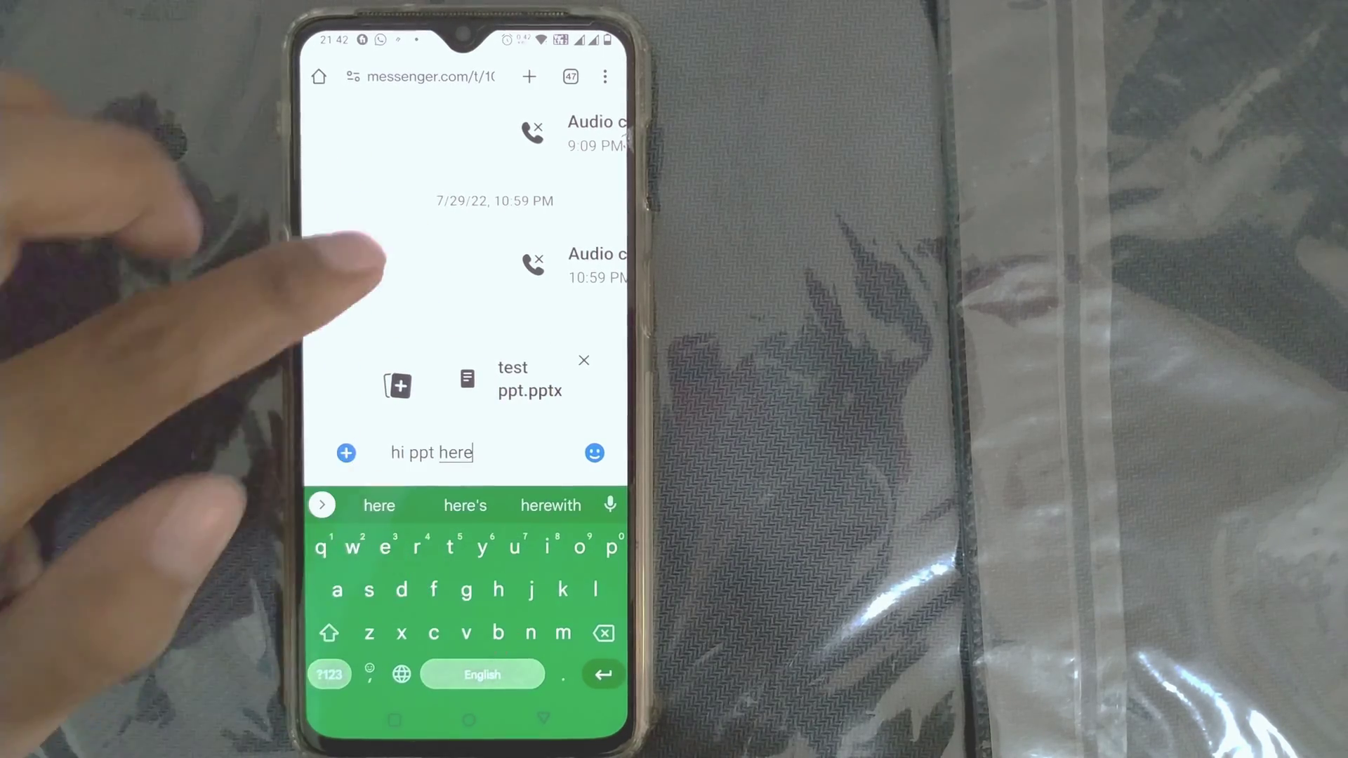
scroll(380, 262, right, 1)
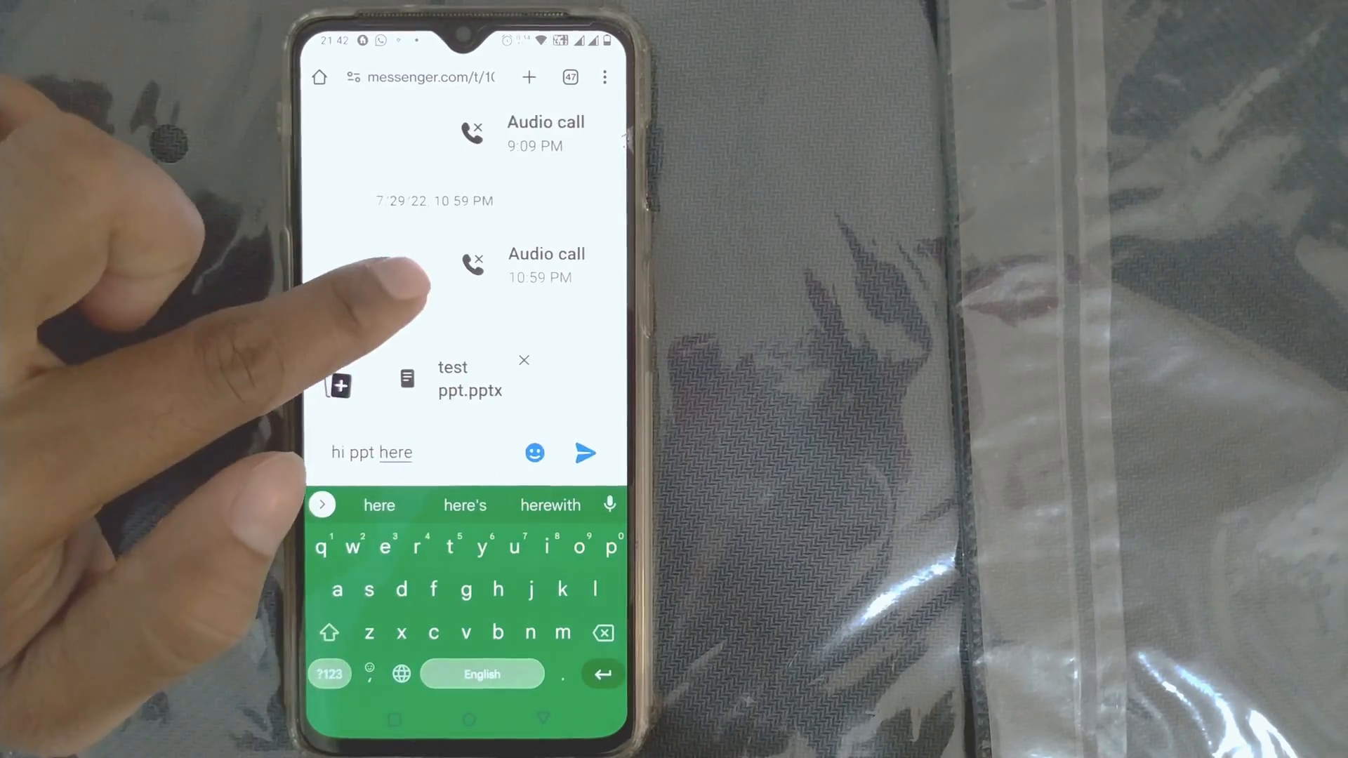
scroll(463, 264, left, 1)
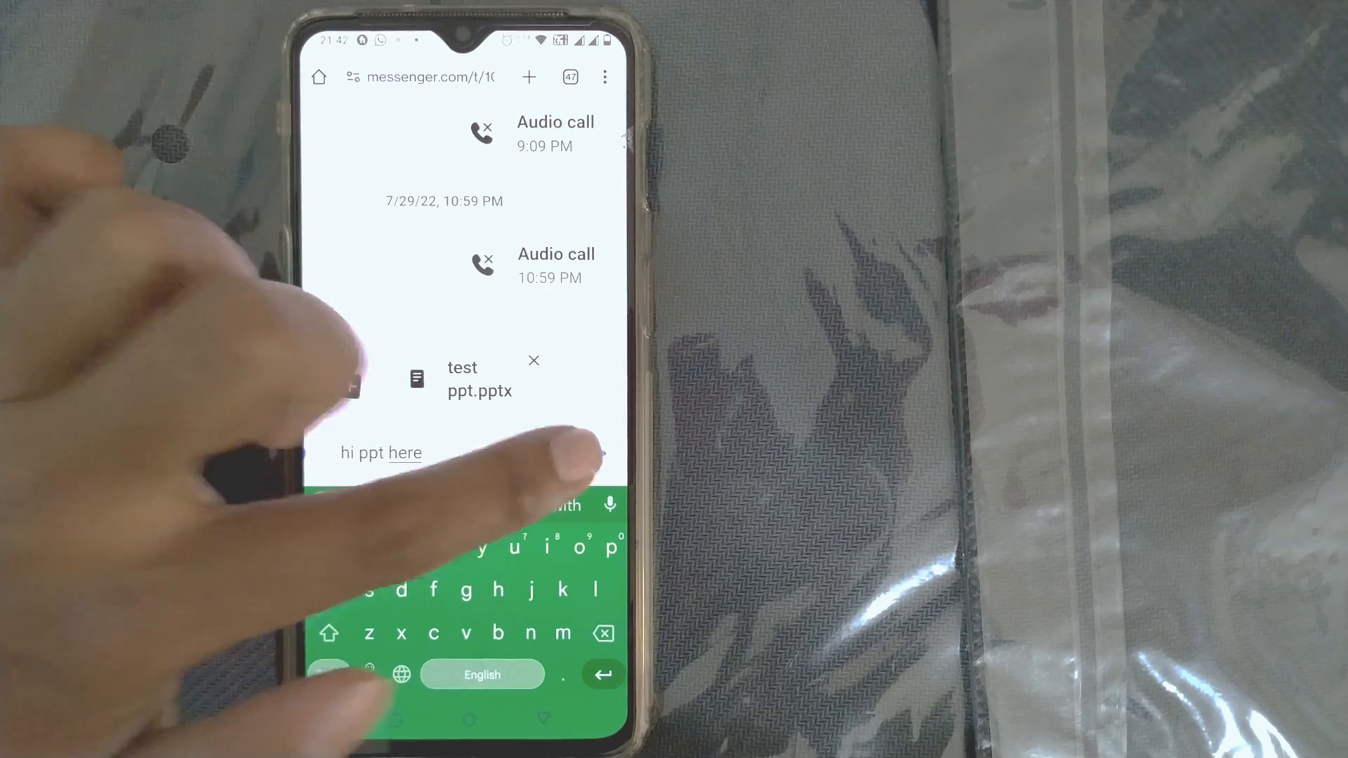
Step: Send "hi ppt here" together with the attached test ppt.pptx
click(589, 454)
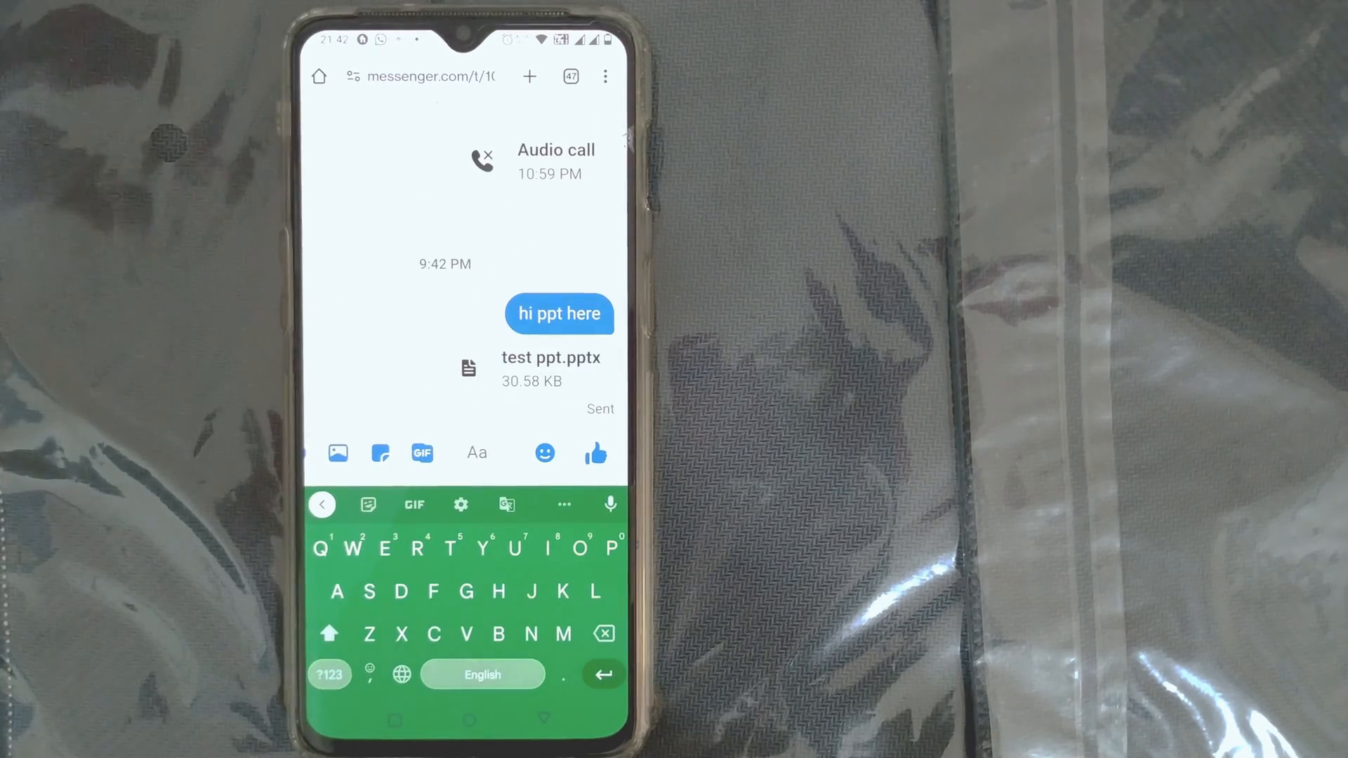
scroll(464, 264, up, 5)
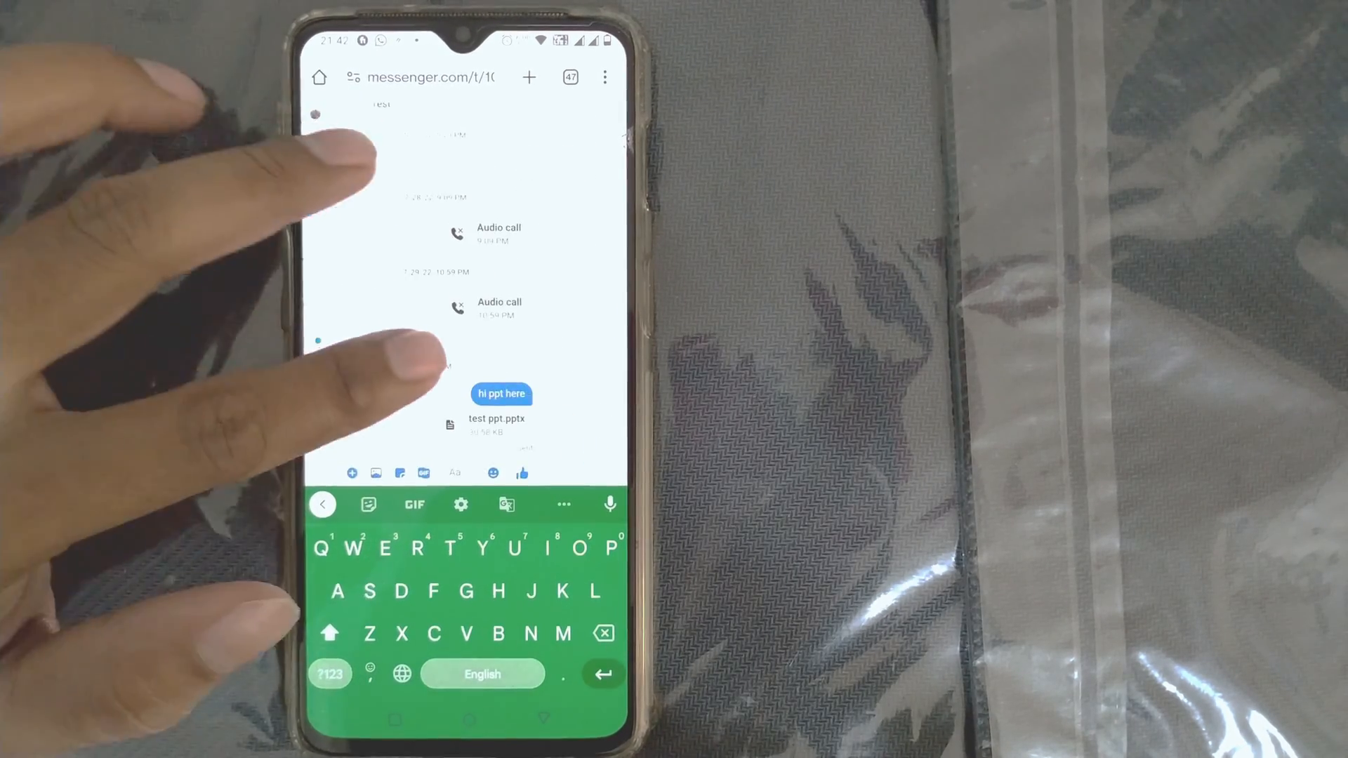
scroll(463, 263, up, 10)
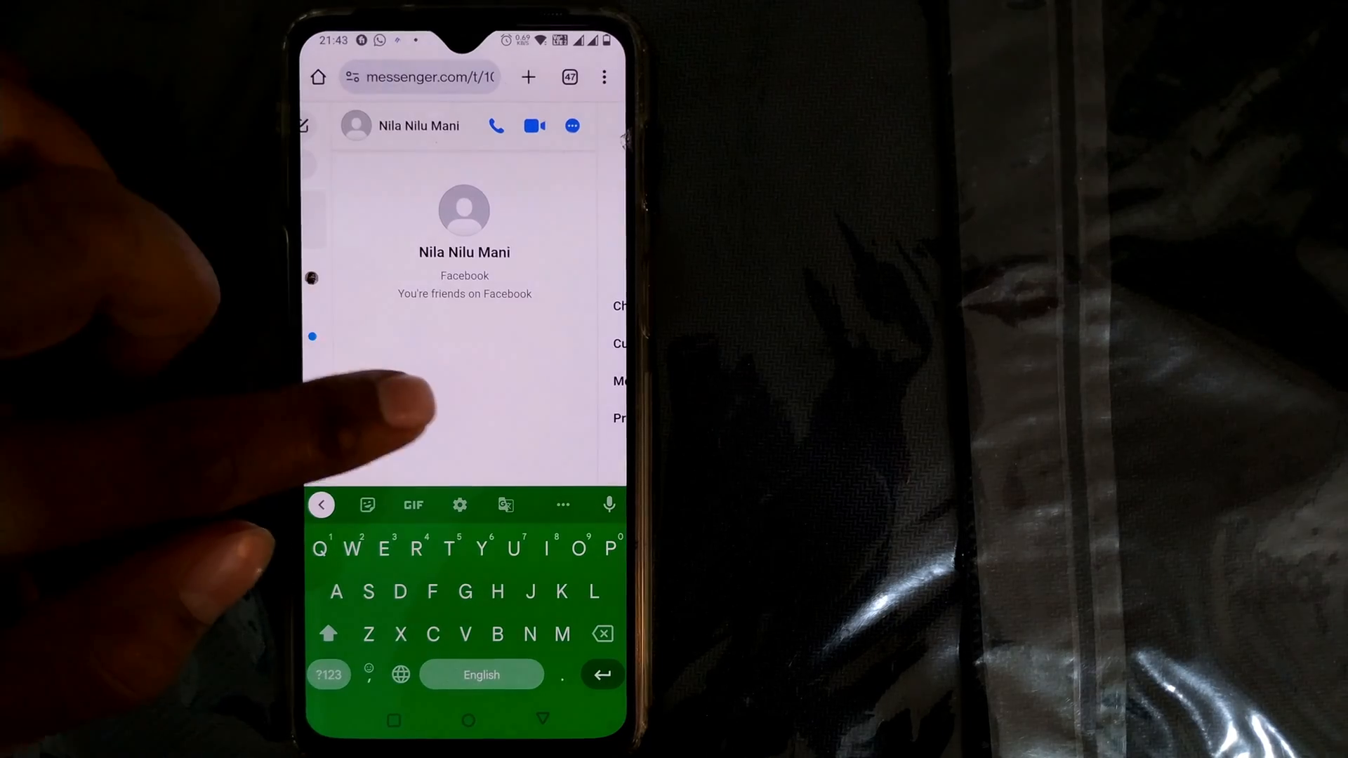
scroll(463, 263, down, 5)
scroll(464, 295, down, 10)
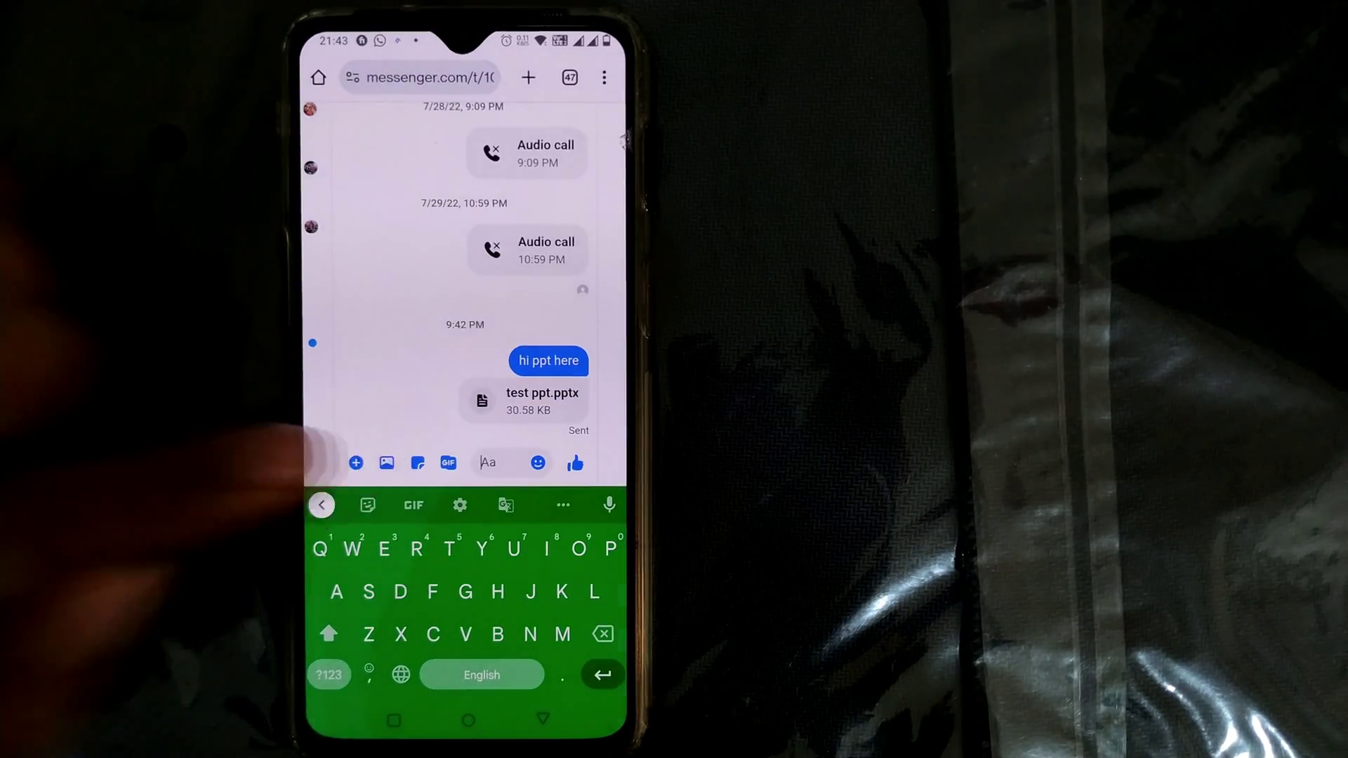
Step: Attach test ppt.pptx again from transfer ppt and send it with the message "shree"
click(387, 462)
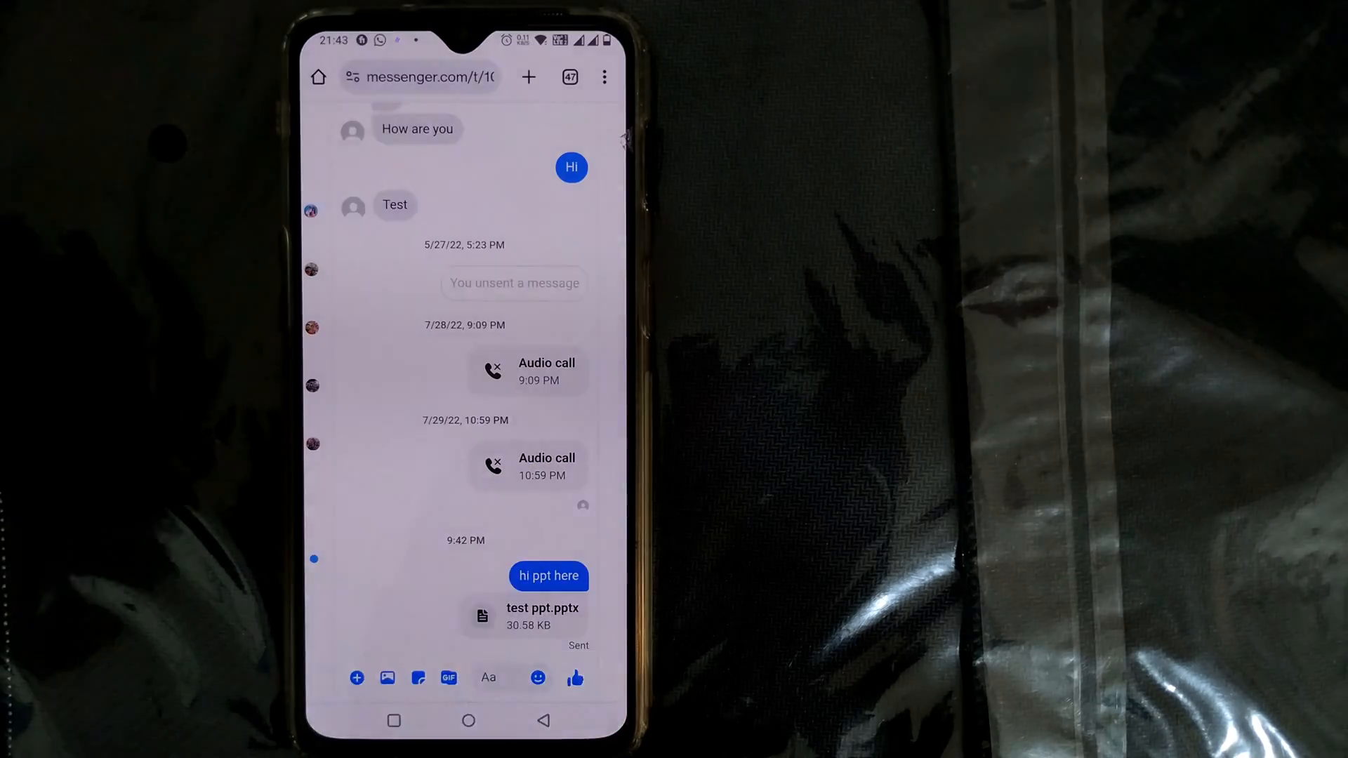
click(504, 635)
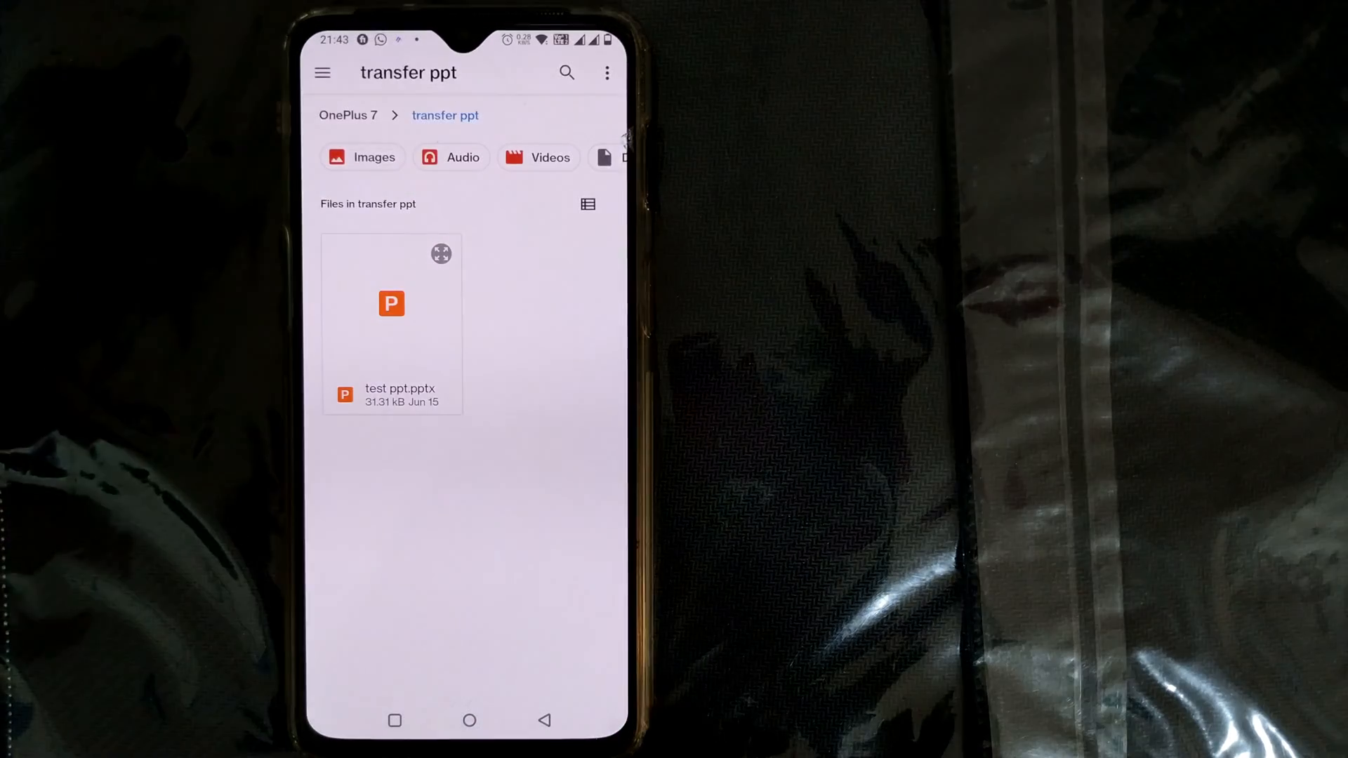
click(320, 73)
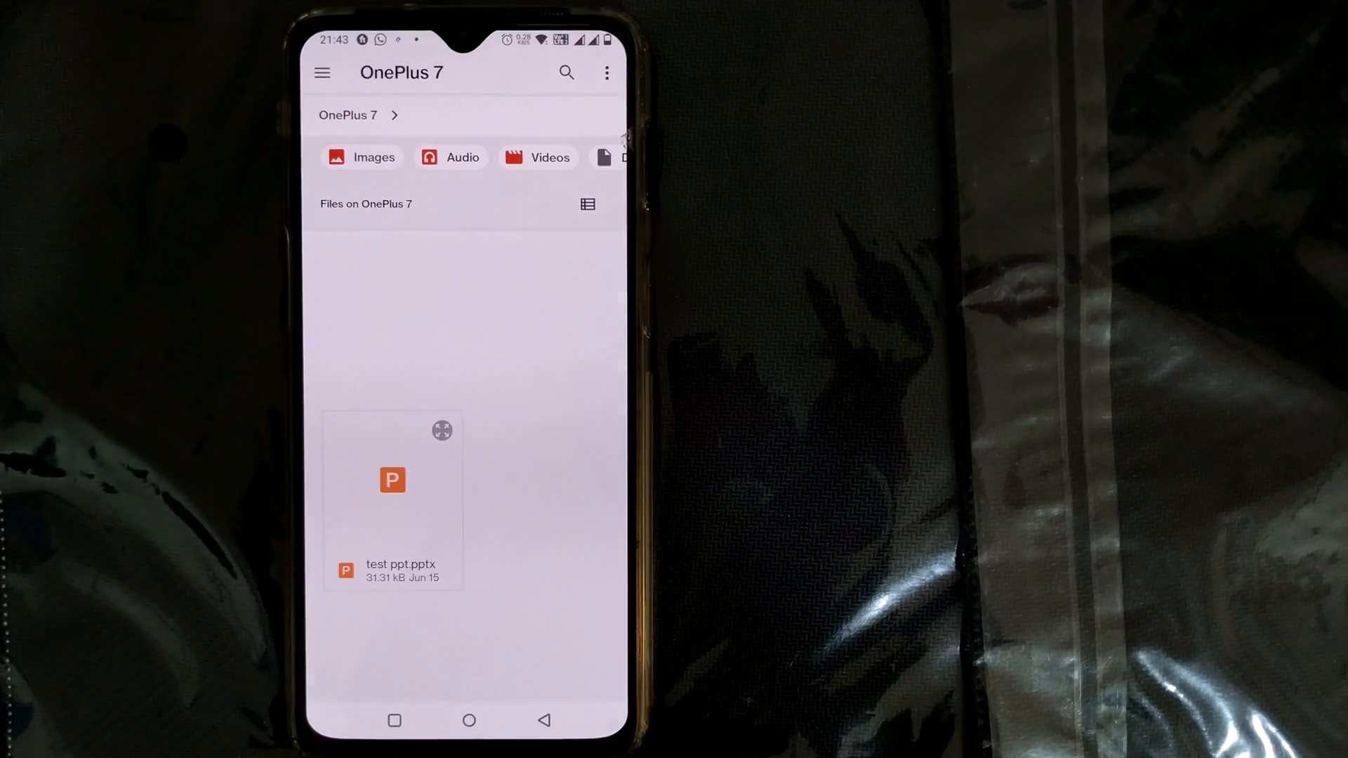
scroll(464, 422, down, 10)
scroll(422, 422, down, 5)
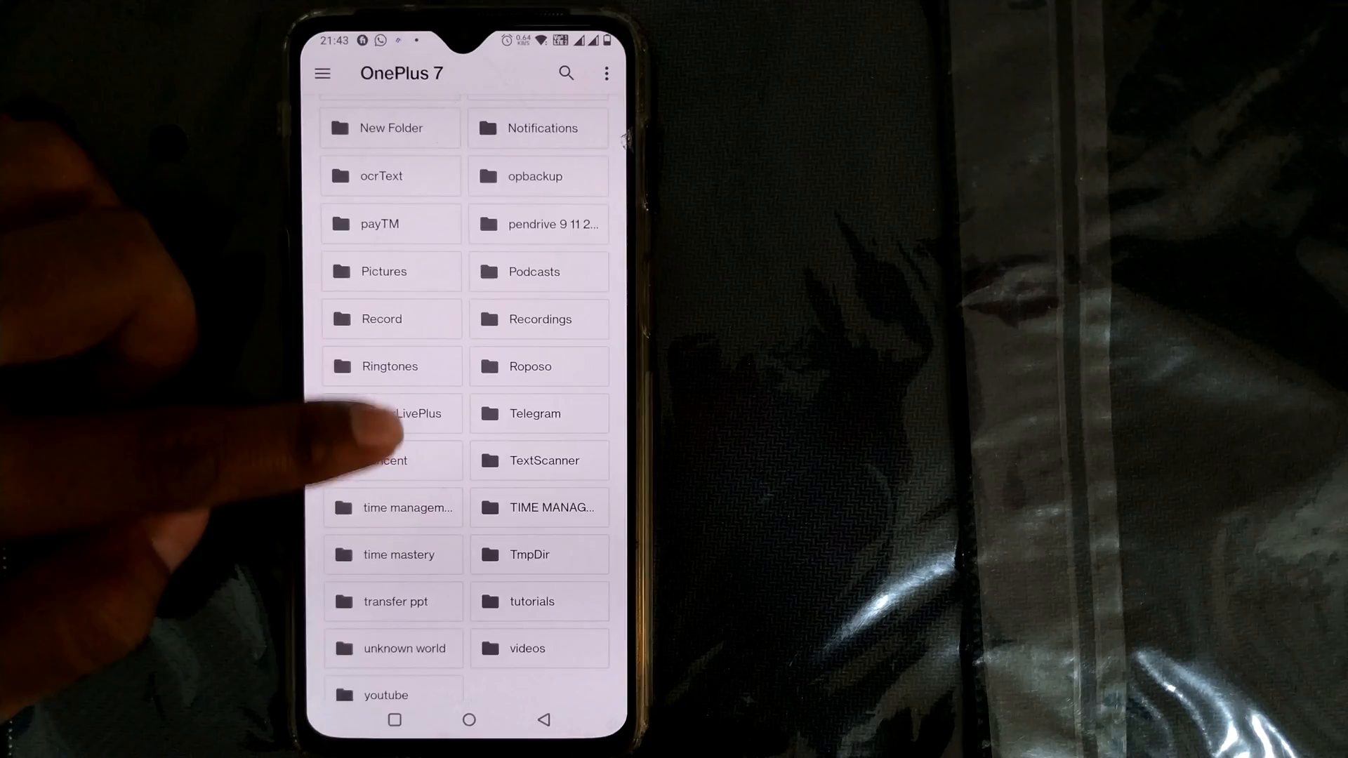
click(363, 343)
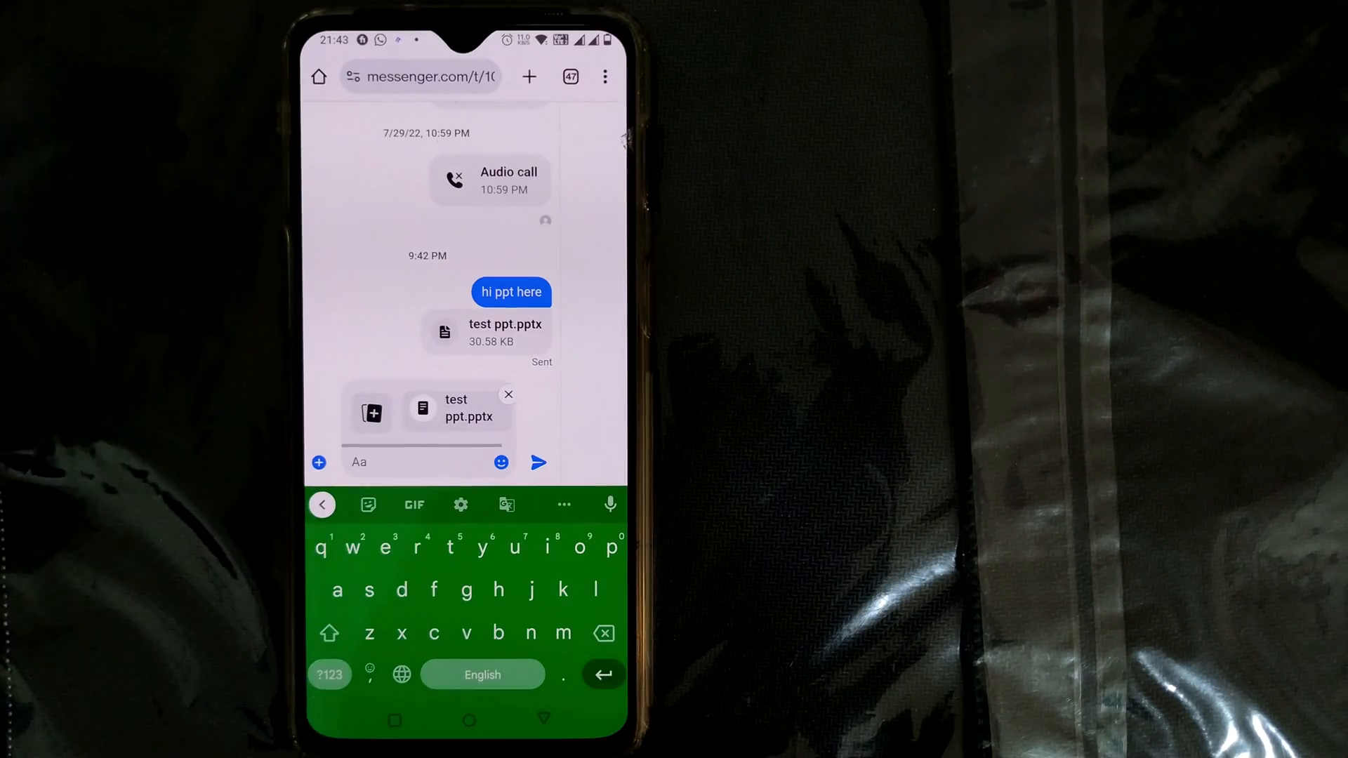
text(Sher)
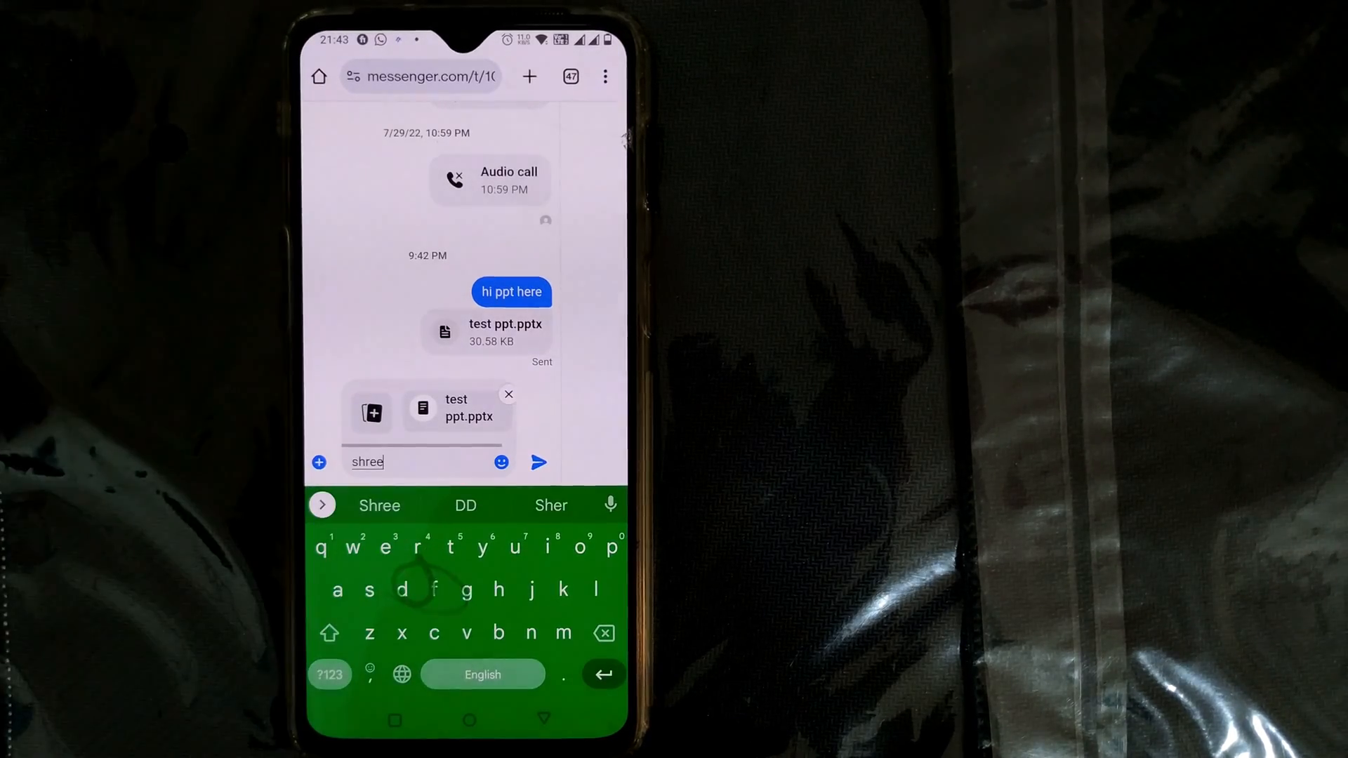
click(540, 463)
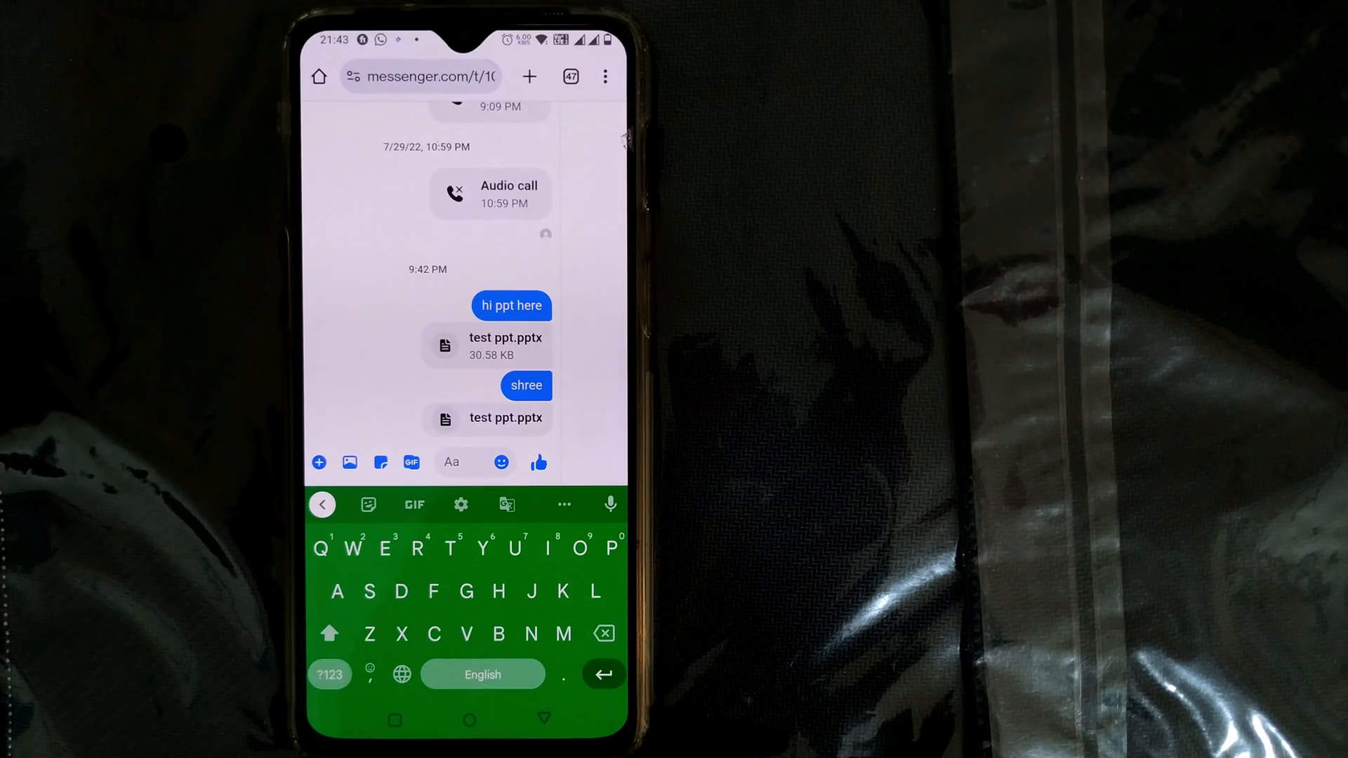